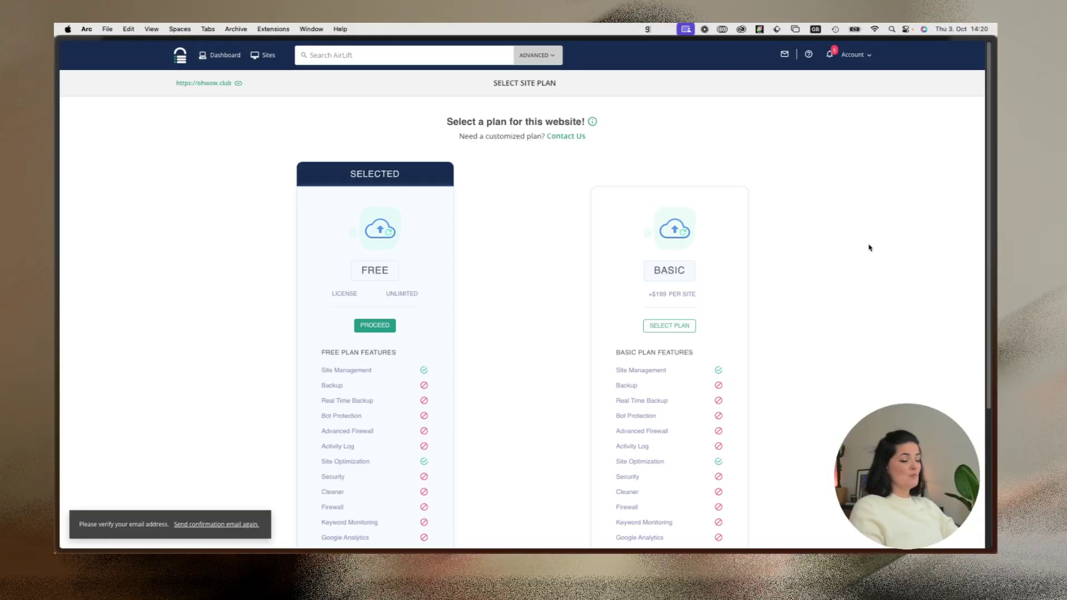
Scroll through the ohwow.club plan page showing the Free plan selected
scroll(853, 293, "down", 2)
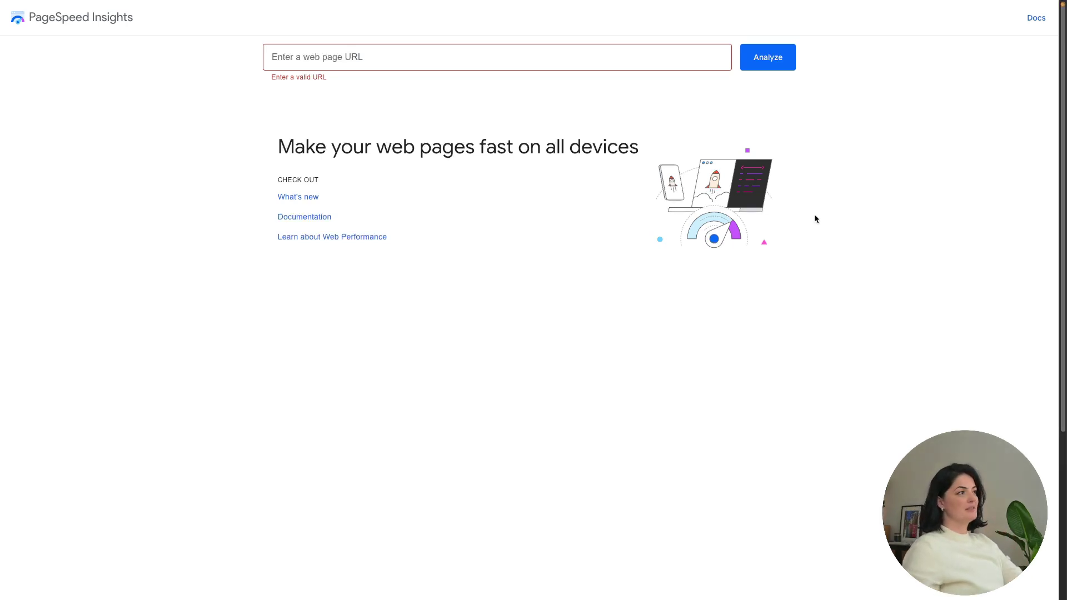
left_click(620, 50)
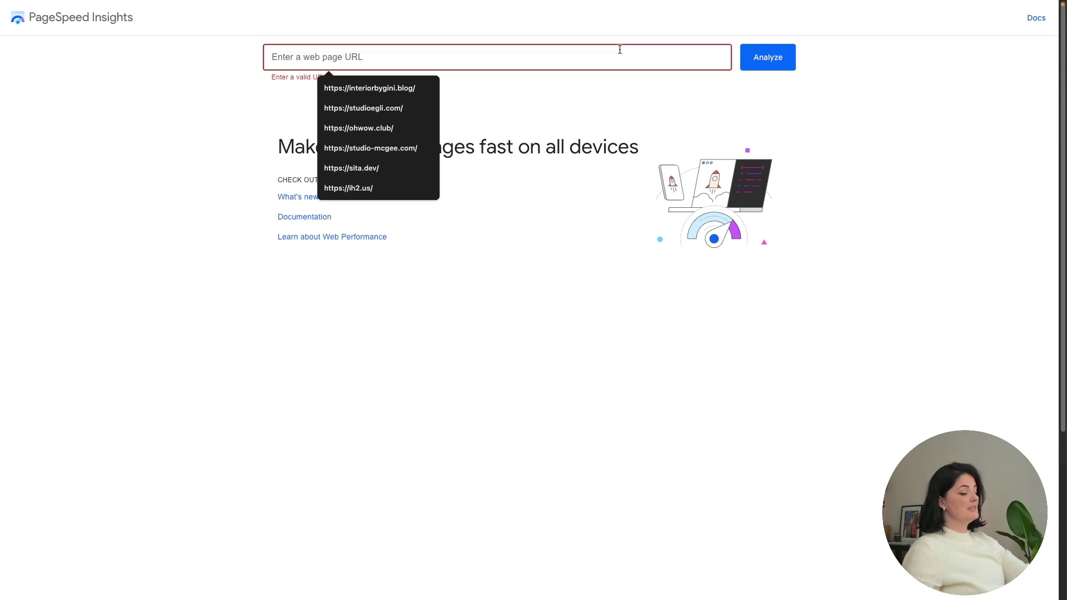
left_click(486, 63)
left_click(486, 63)
left_click(428, 128)
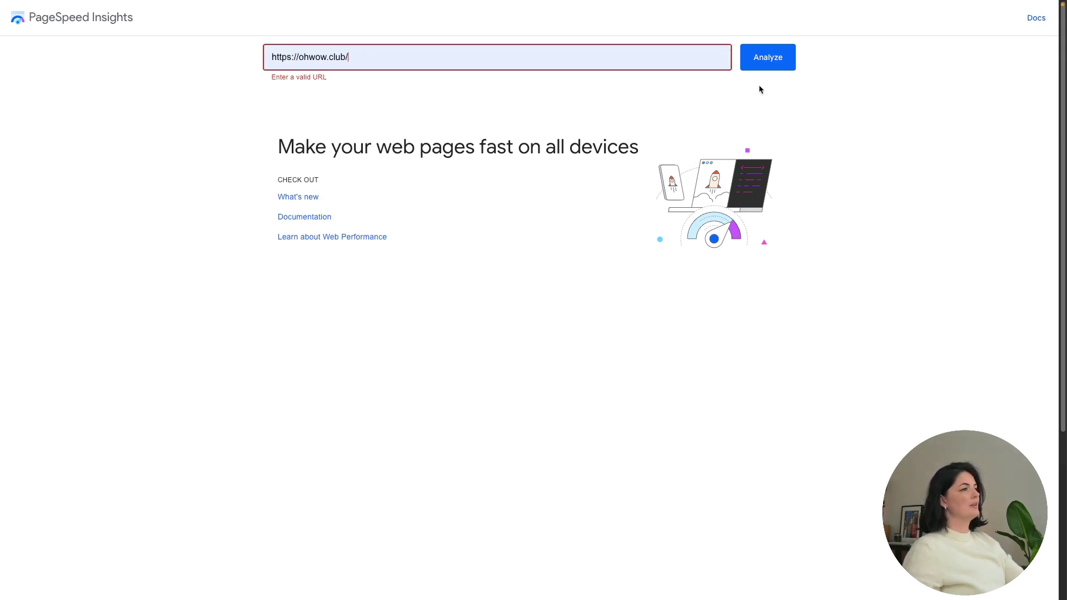
left_click(765, 60)
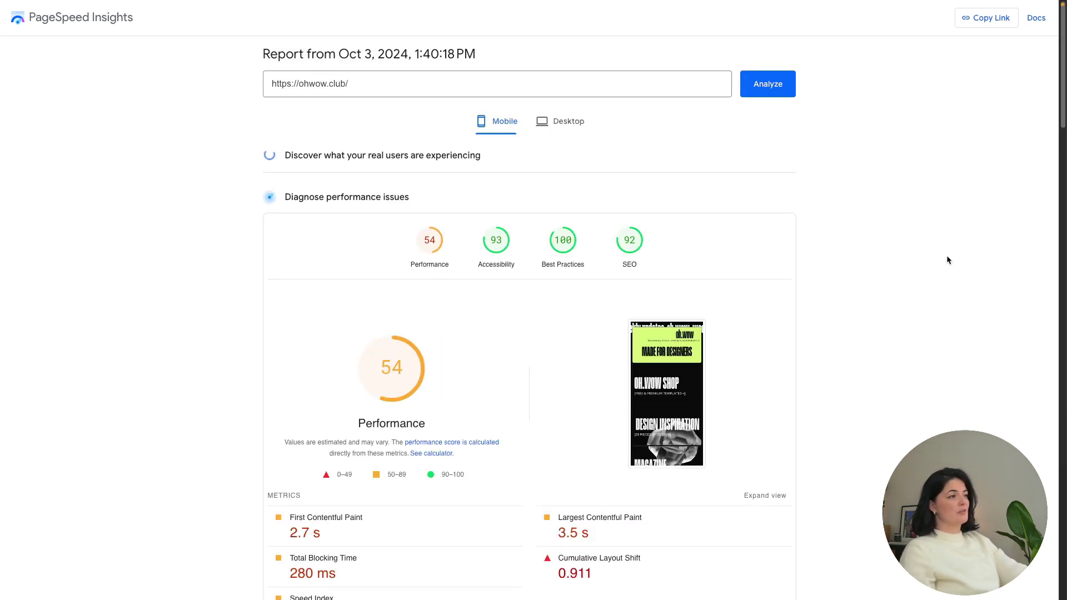
scroll(935, 288, "down", 2)
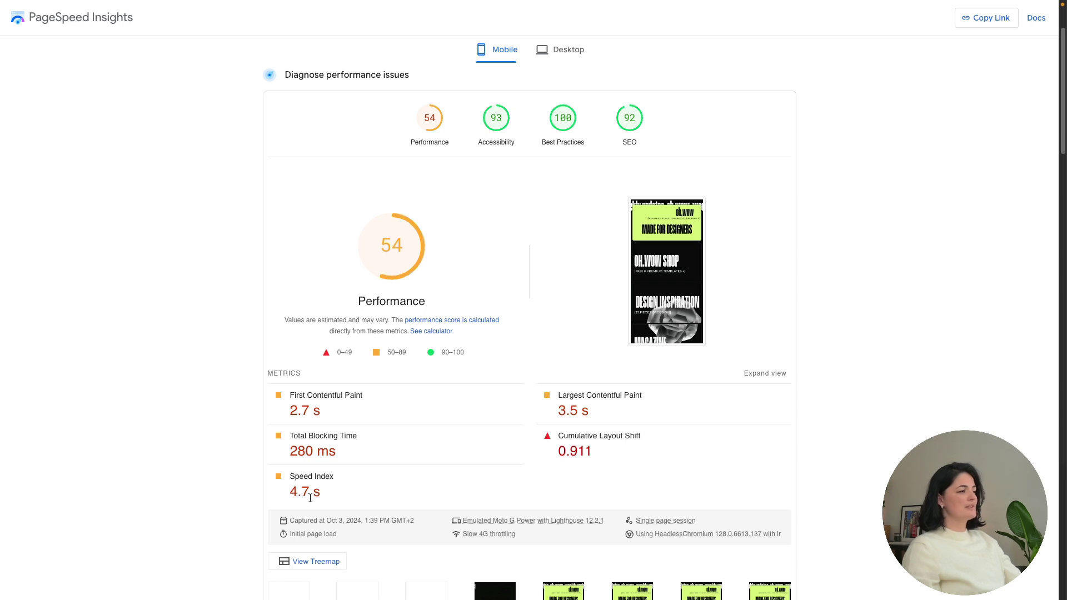
scroll(790, 432, "up", 2)
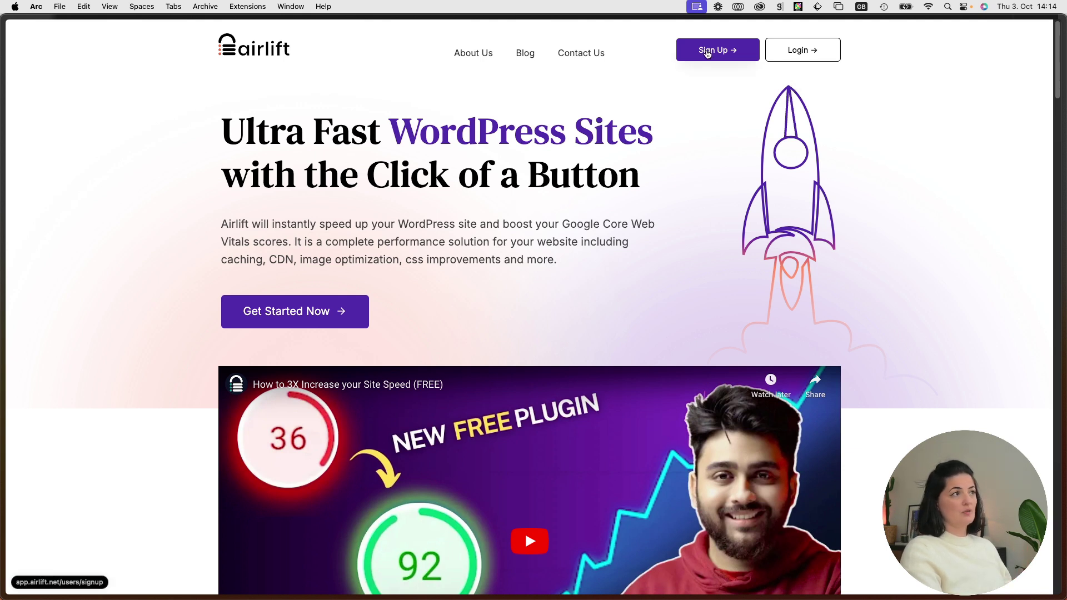
Log in to AirLift through Connect with Google using the Google account
left_click(708, 53)
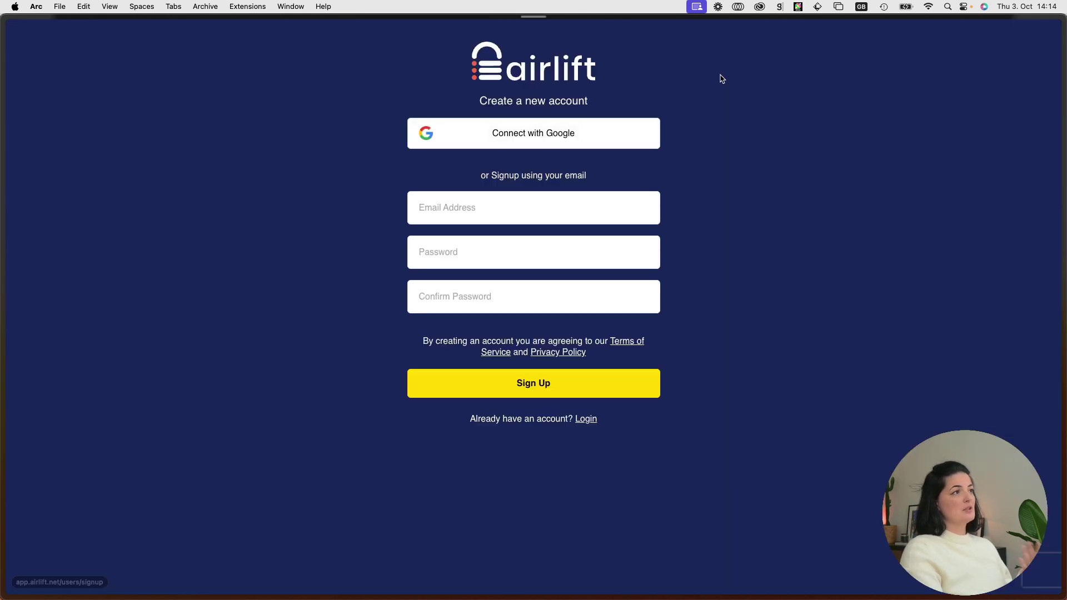
left_click(589, 420)
left_click(548, 134)
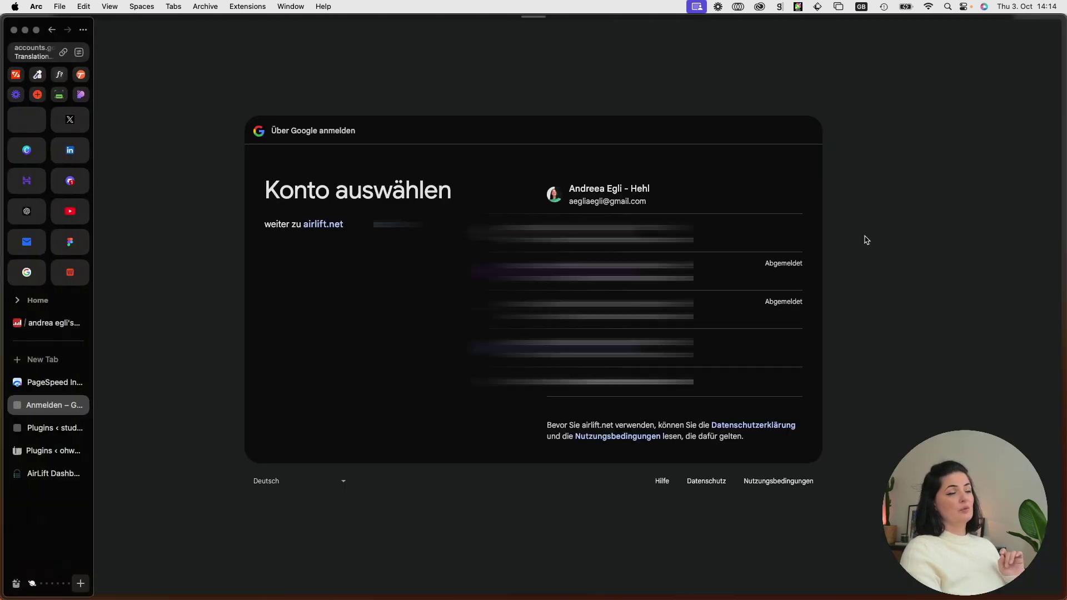
left_click(634, 205)
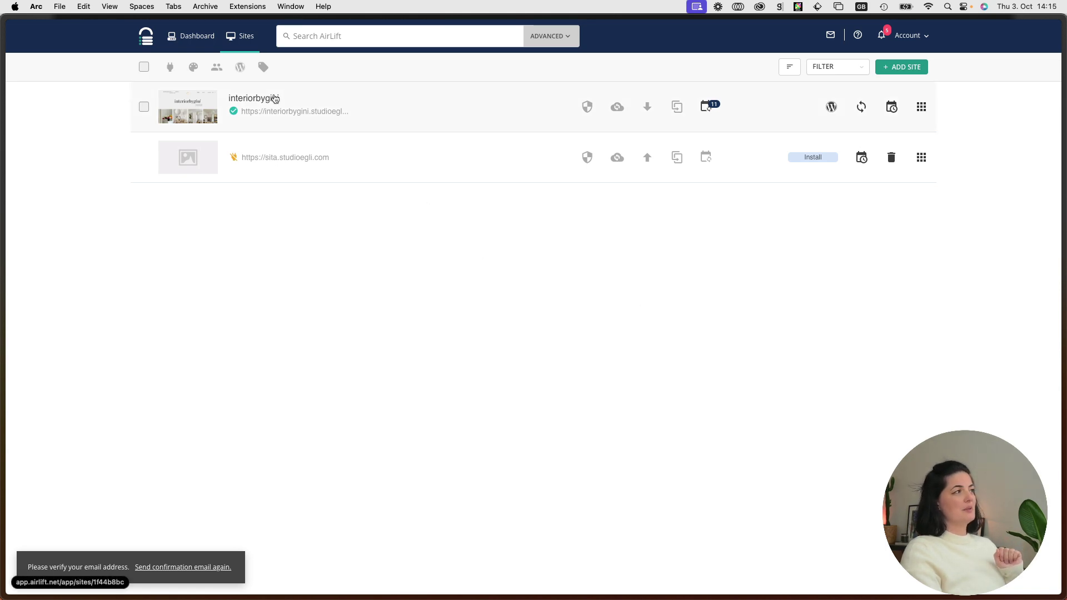
Open interiorbygini's site overview and scroll to its optimization scores, 30 versus 100
left_click(922, 108)
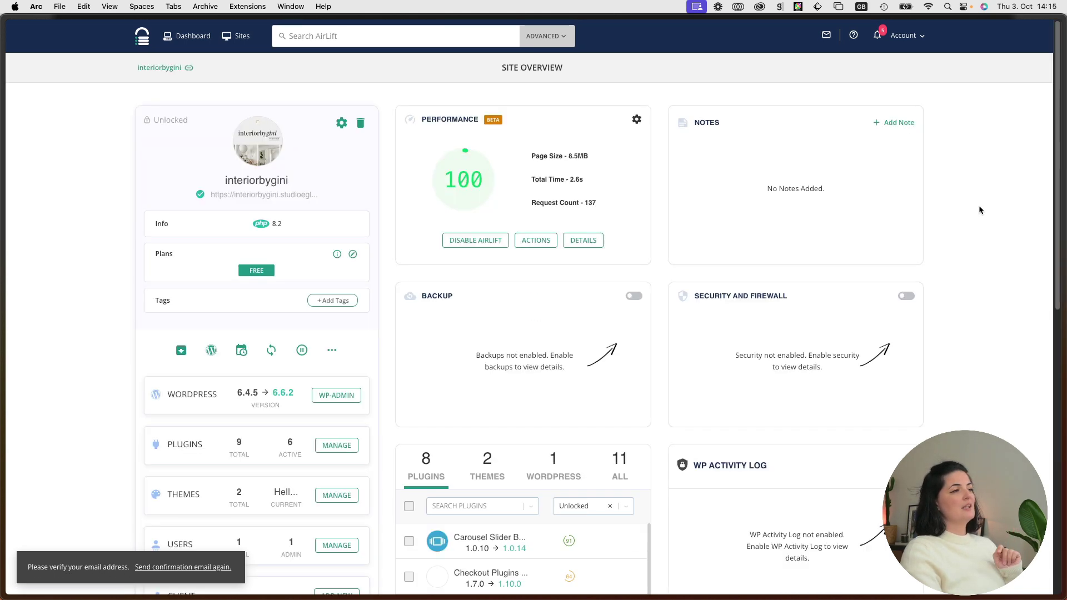
scroll(988, 216, "down", 3)
scroll(987, 216, "down", 2)
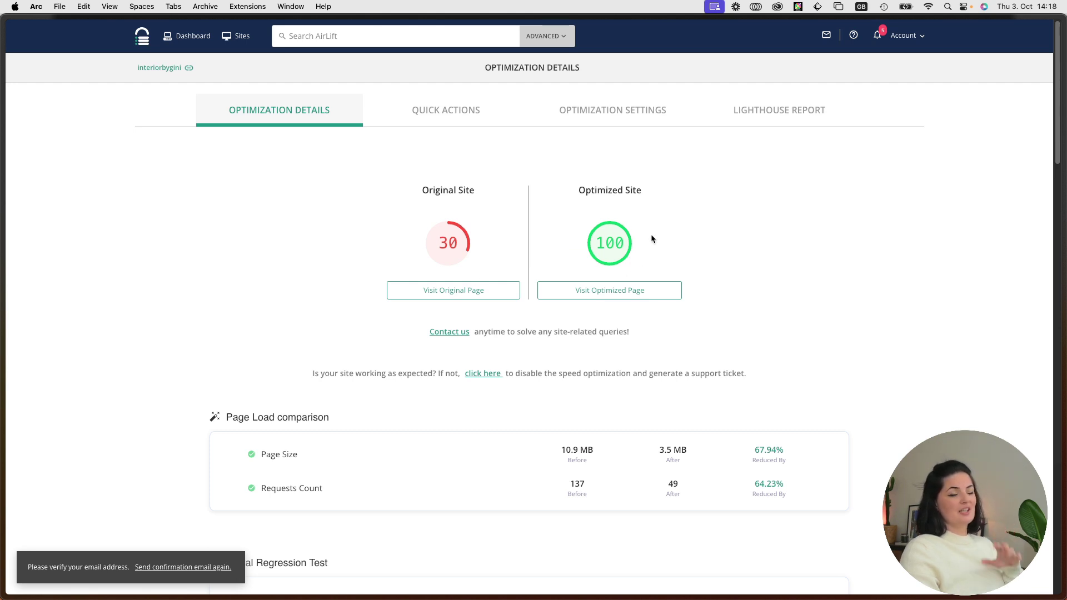
scroll(816, 314, "down", 5)
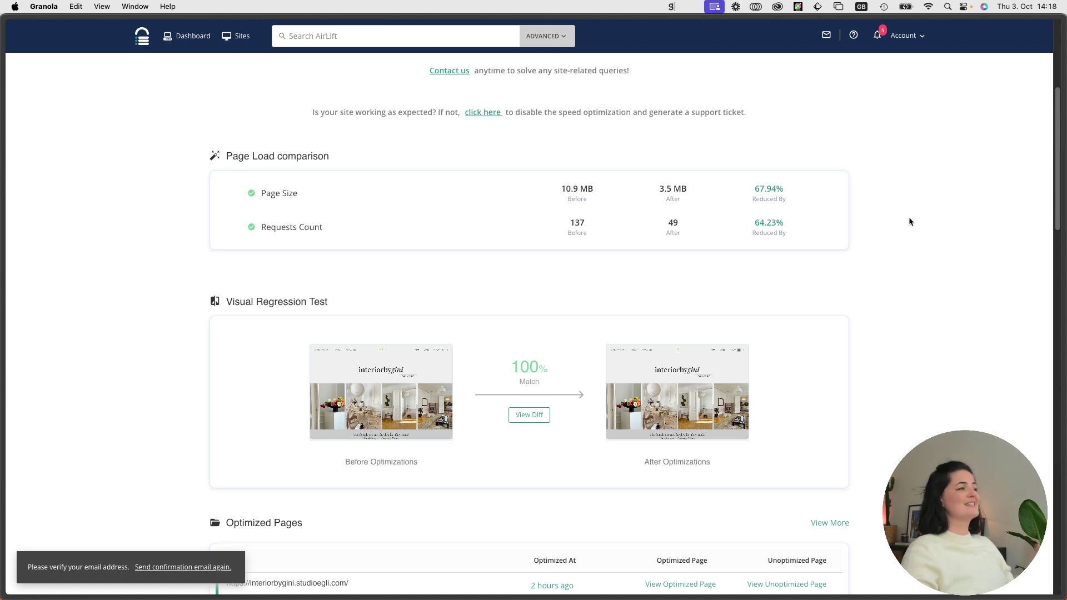
scroll(909, 234, "down", 5)
scroll(901, 279, "down", 5)
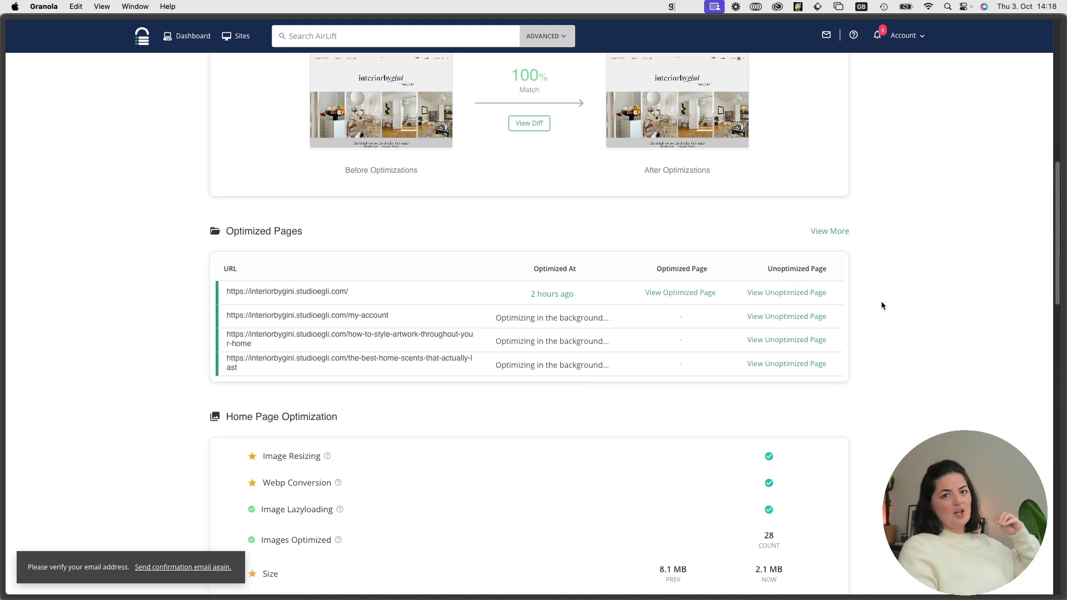
scroll(883, 305, "up", 10)
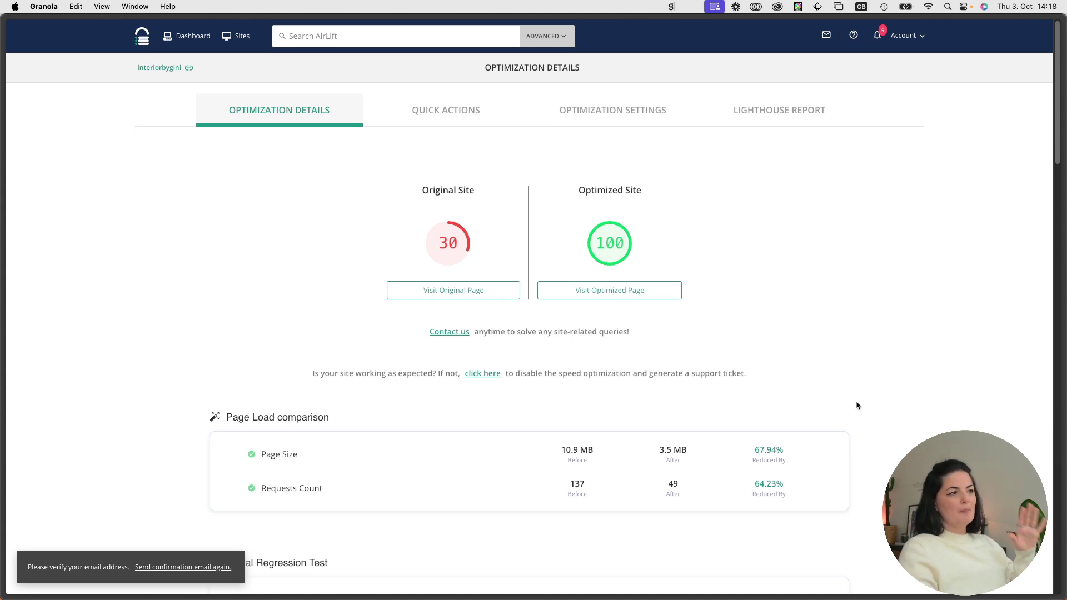
Scroll through interiorbygini's optimization details down to the Lighthouse report scores
scroll(877, 412, "down", 3)
scroll(904, 412, "down", 3)
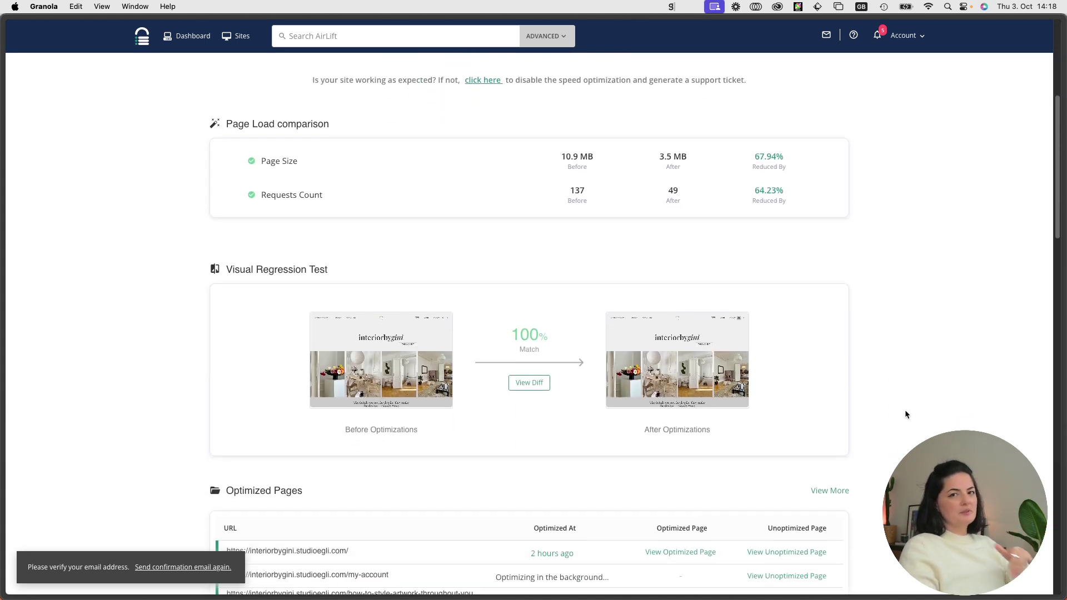
scroll(904, 414, "down", 1)
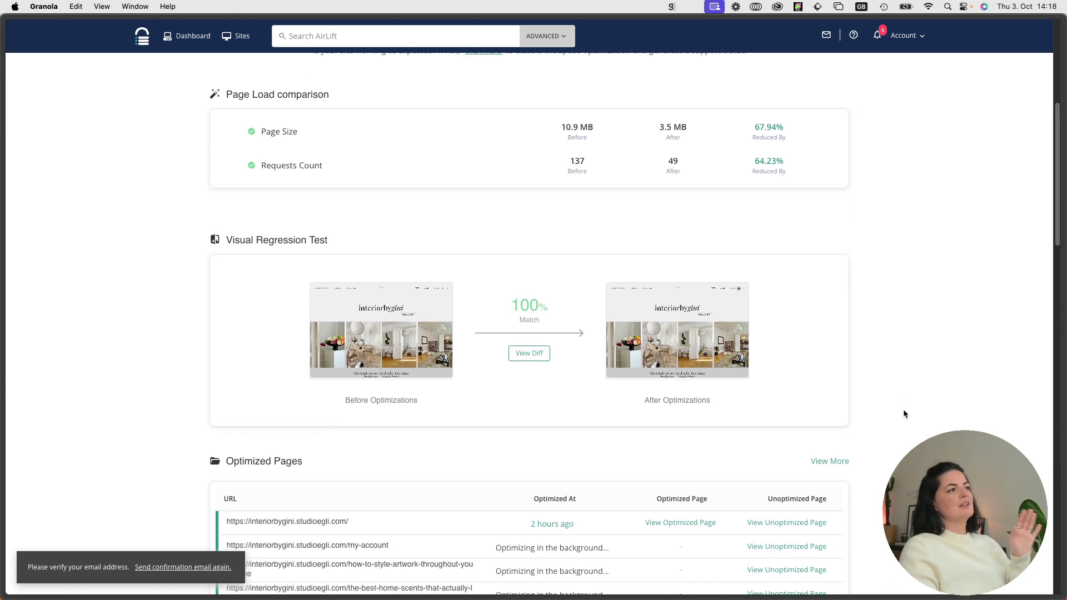
scroll(903, 414, "down", 4)
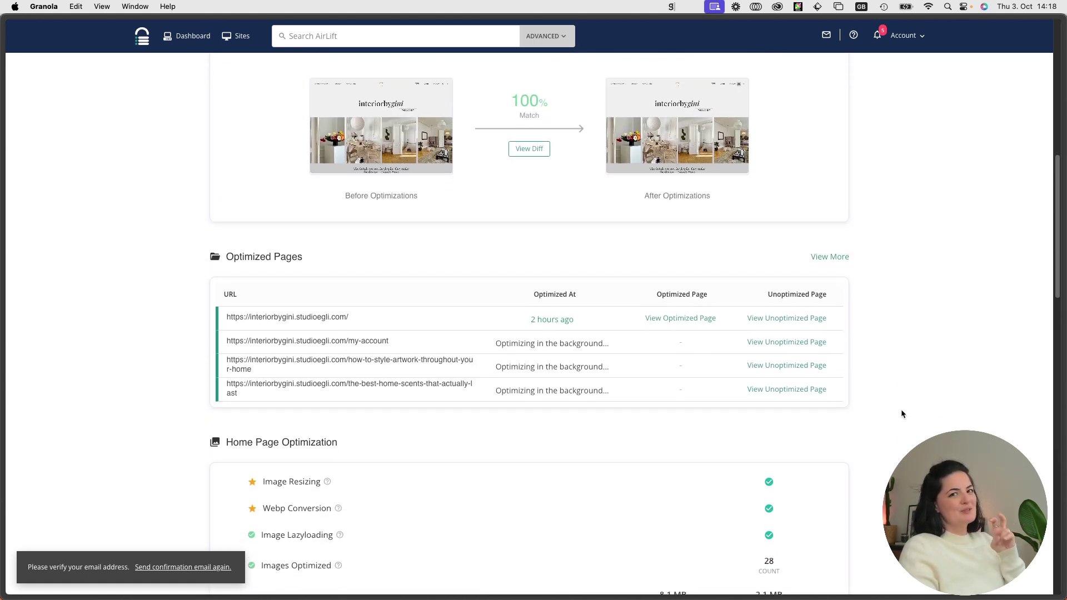
scroll(902, 414, "down", 3)
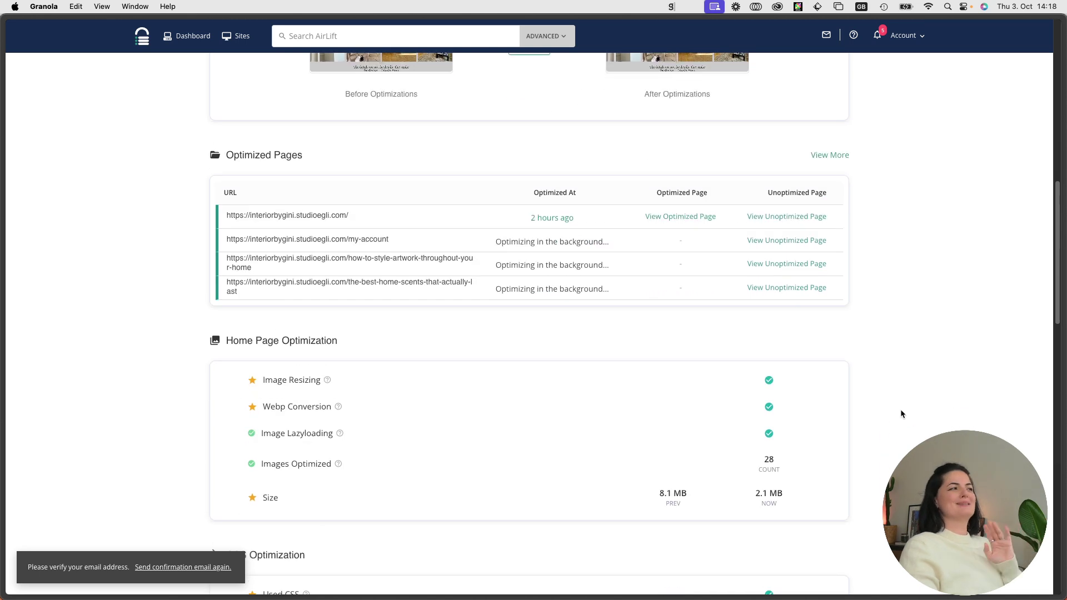
scroll(901, 412, "down", 1)
scroll(901, 413, "down", 4)
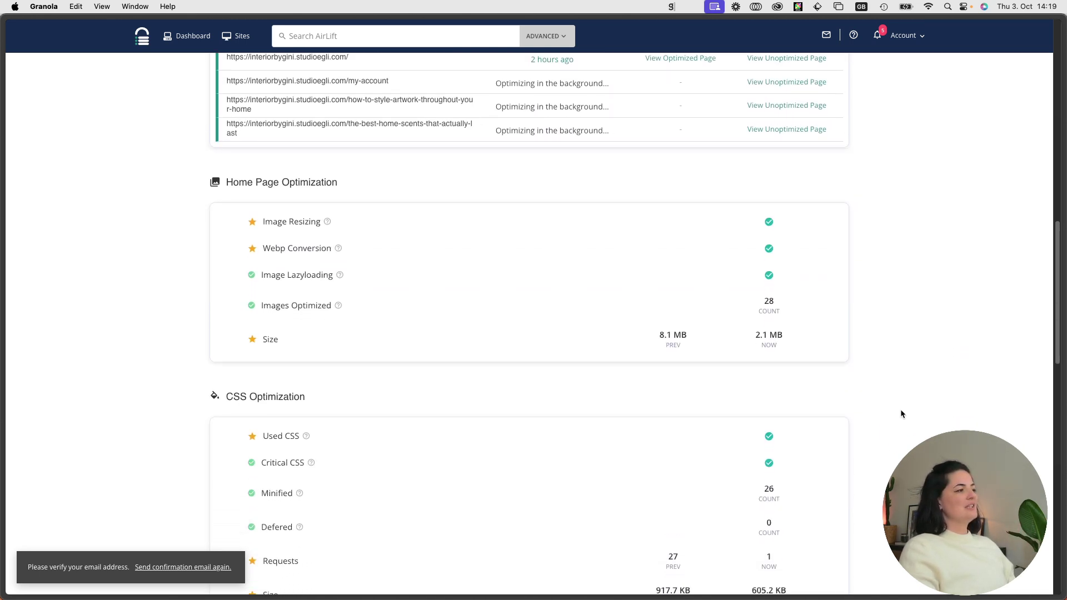
scroll(901, 413, "down", 2)
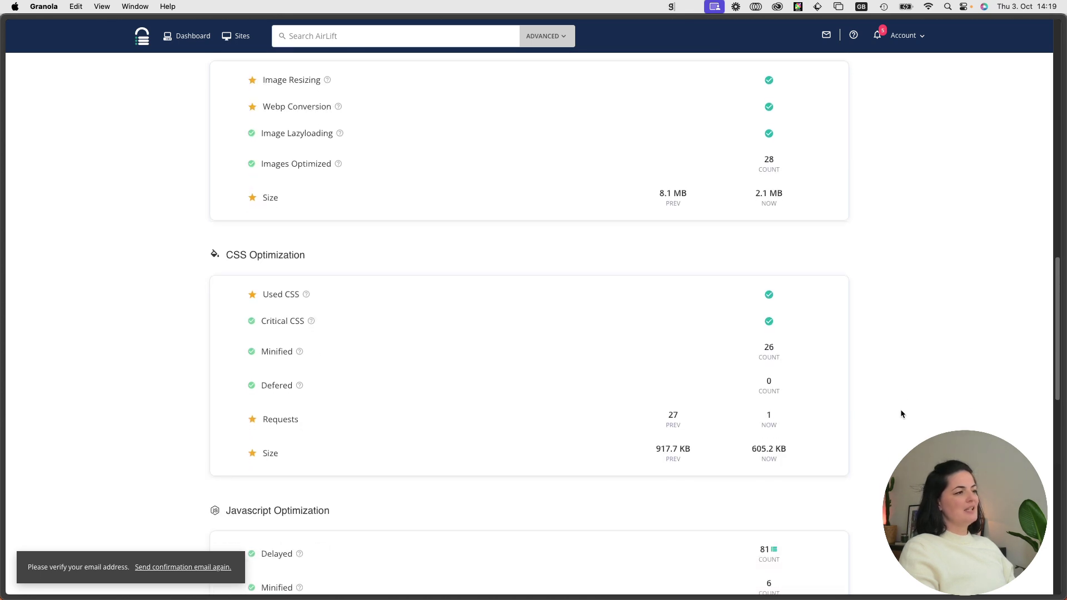
scroll(665, 361, "down", 5)
scroll(528, 322, "down", 6)
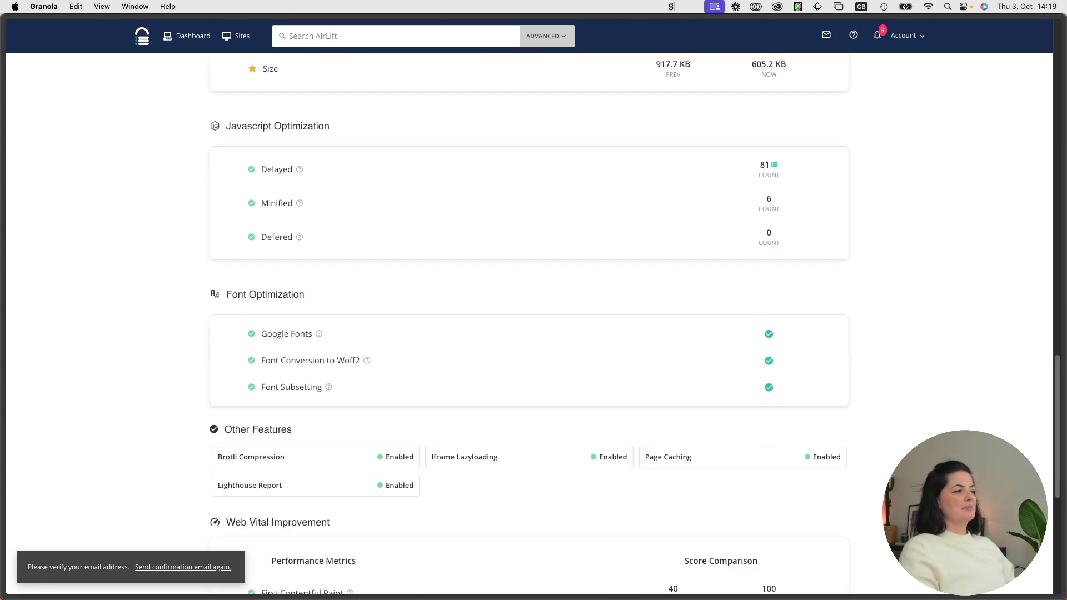
scroll(815, 421, "down", 3)
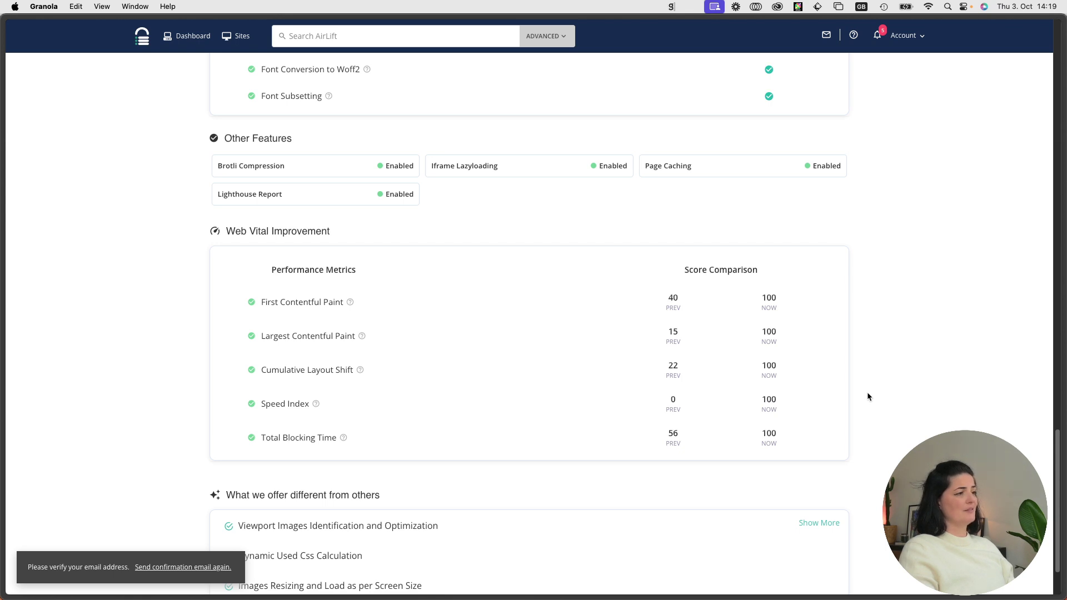
scroll(869, 397, "down", 1)
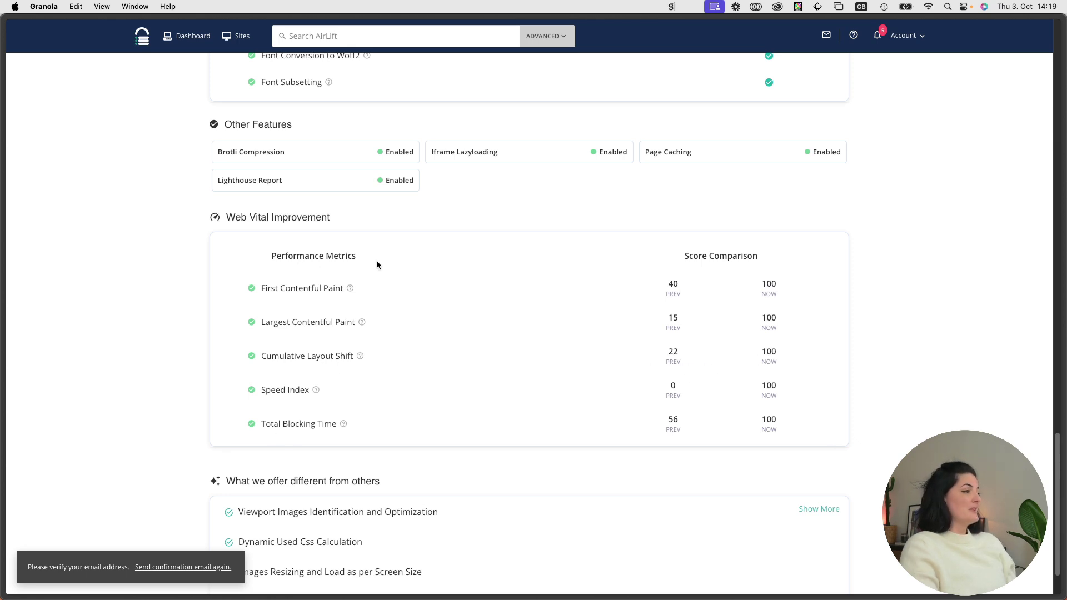
scroll(544, 439, "down", 4)
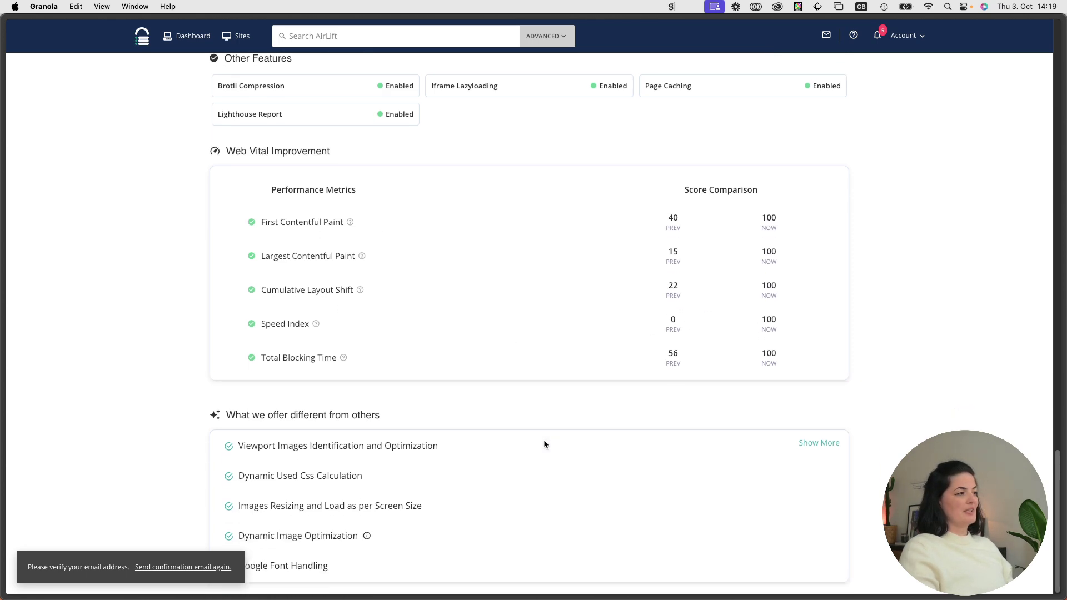
scroll(828, 473, "up", 15)
scroll(529, 322, "up", 5)
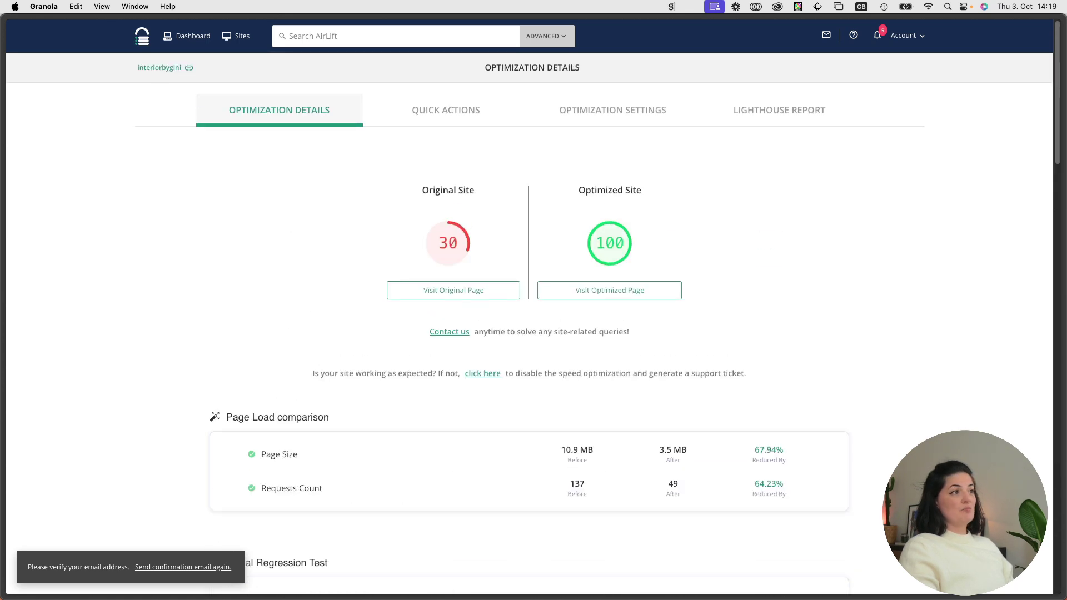
left_click(771, 114)
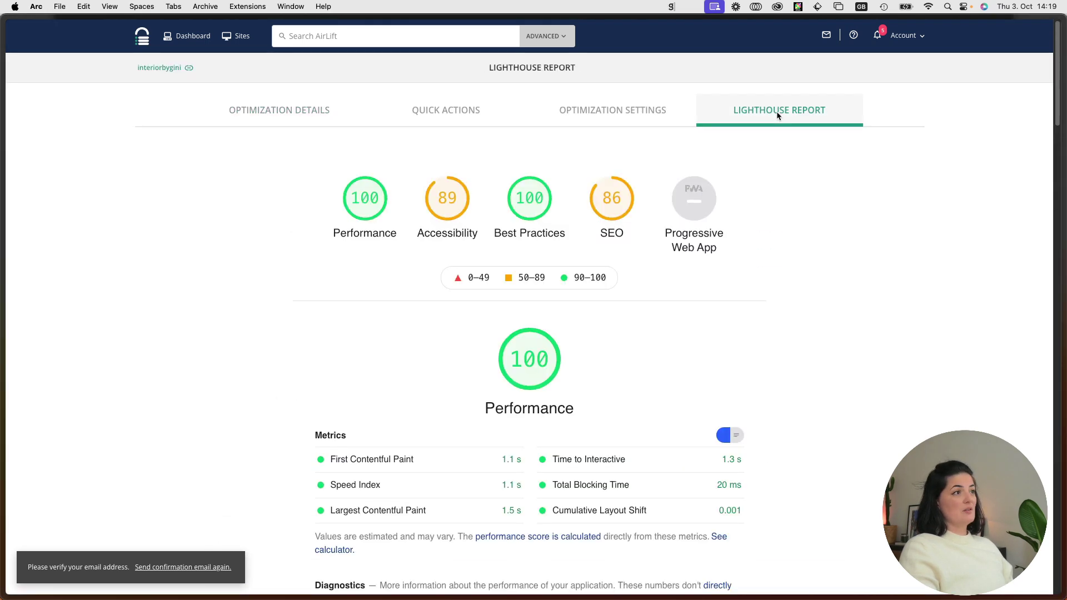
scroll(917, 311, "down", 2)
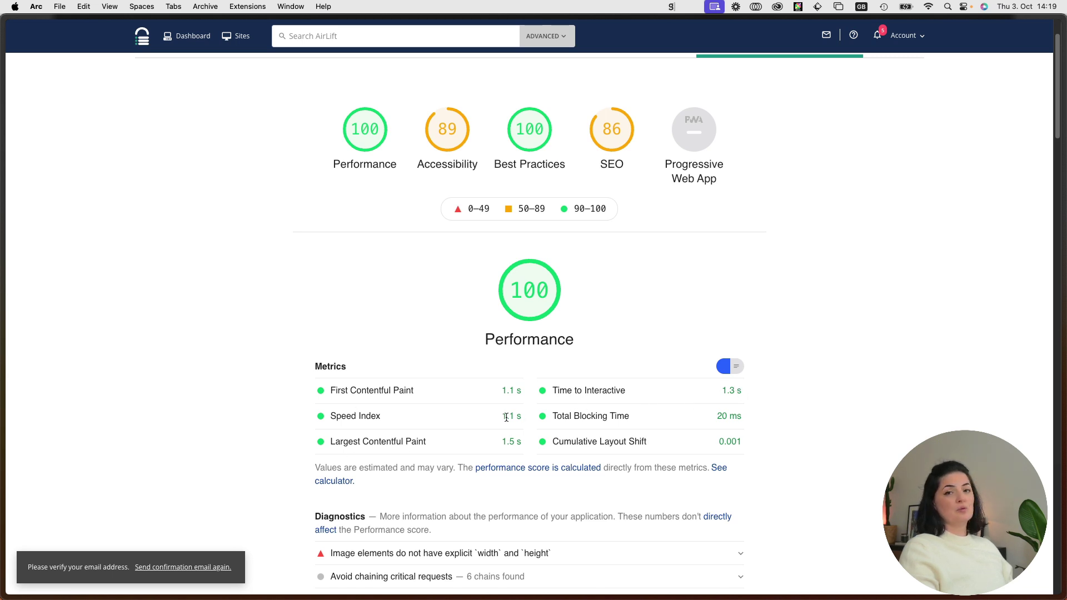
scroll(871, 377, "up", 2)
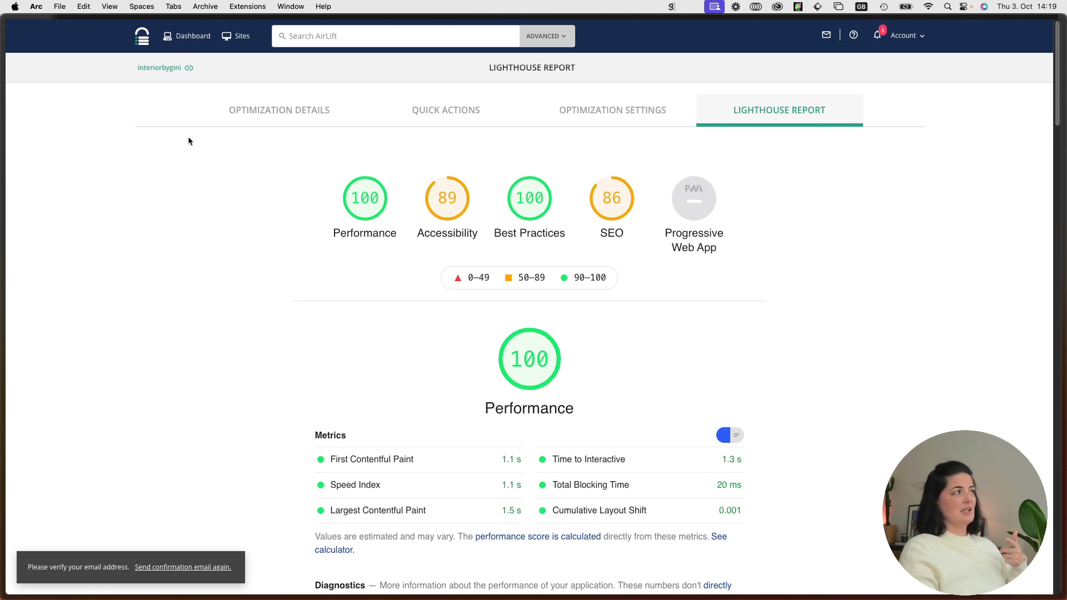
Add a new site with the address ohwow.club taken from autofill
left_click(236, 43)
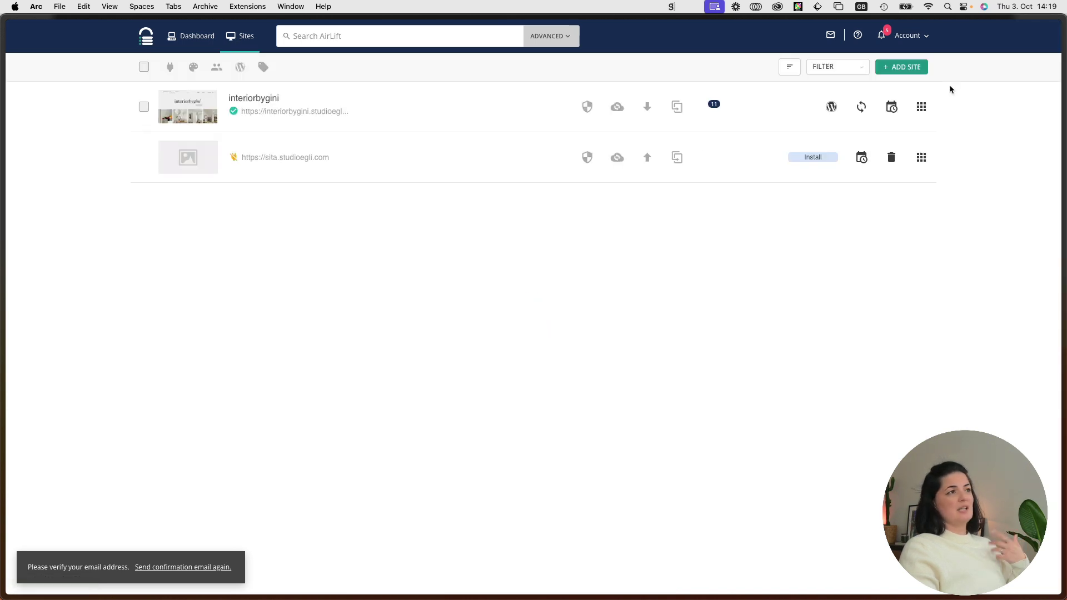
left_click(896, 67)
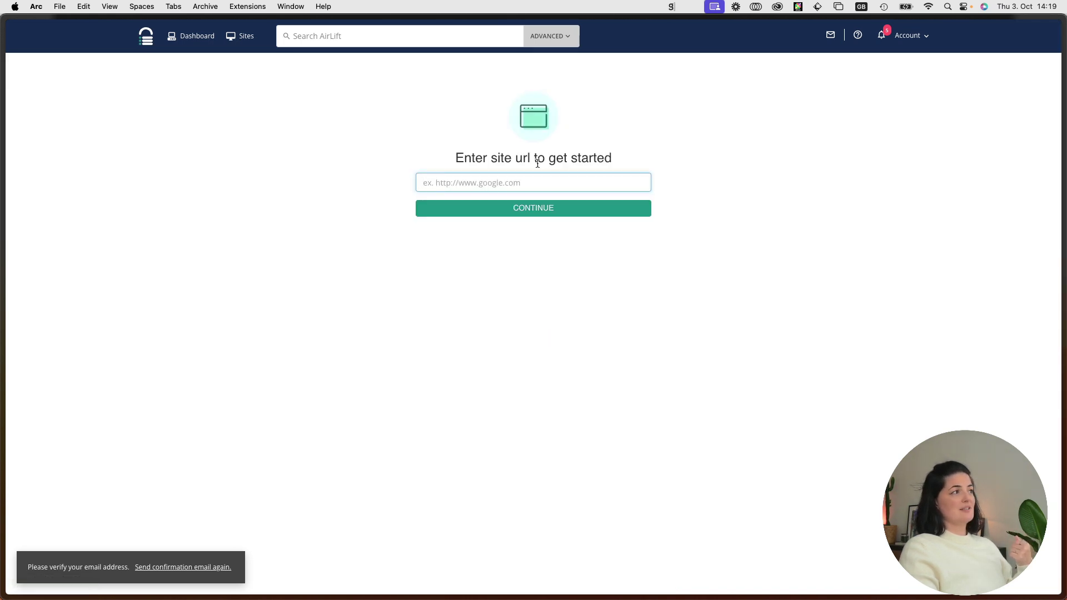
left_click(532, 181)
left_click(512, 229)
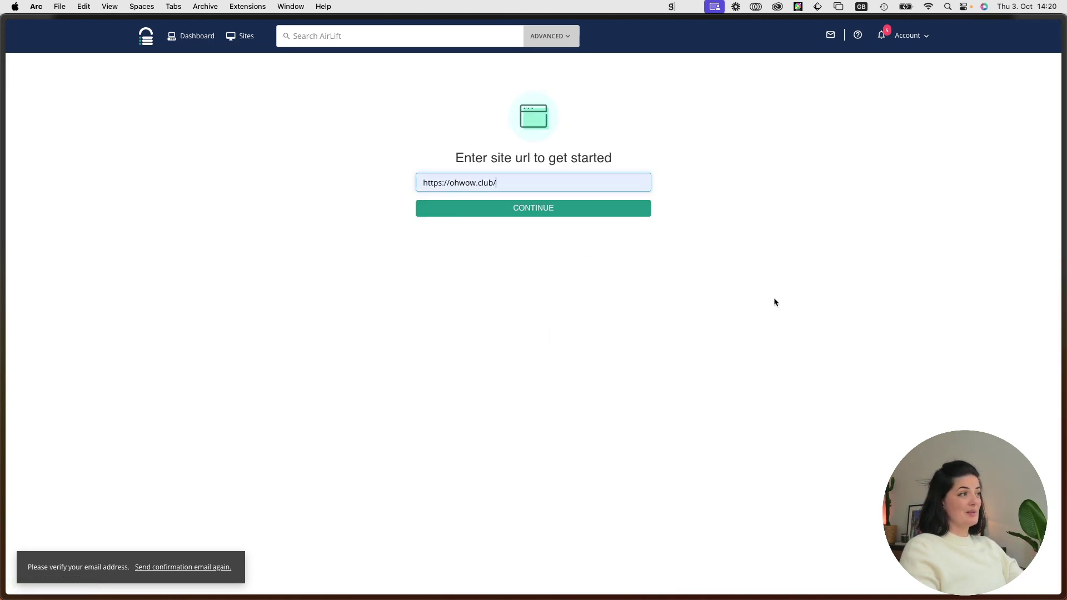
left_click(586, 214)
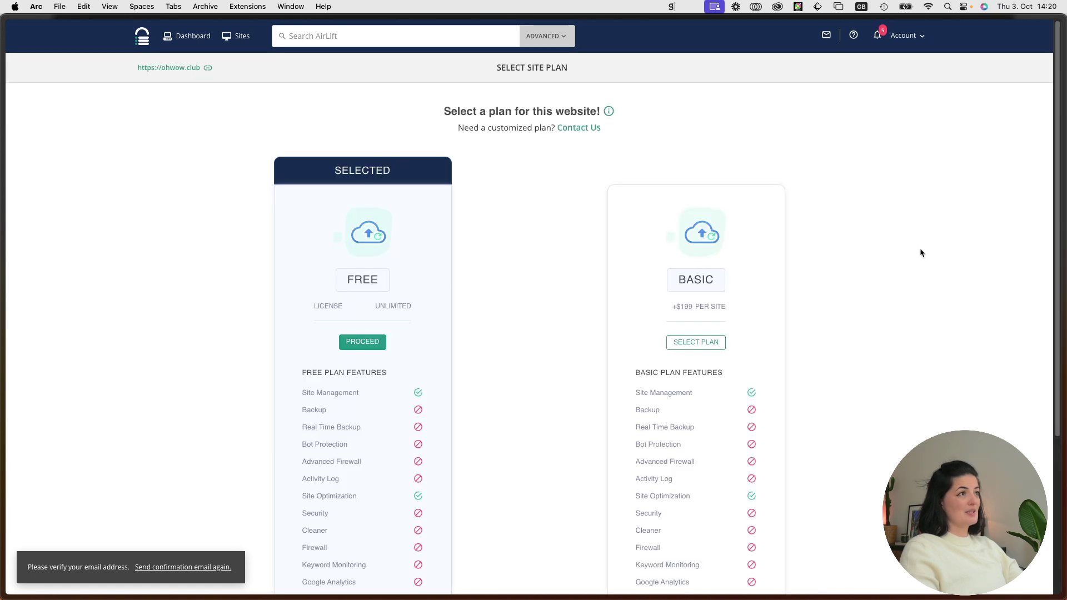
Review the plans and proceed with the FREE plan for ohwow.club
scroll(900, 301, "down", 2)
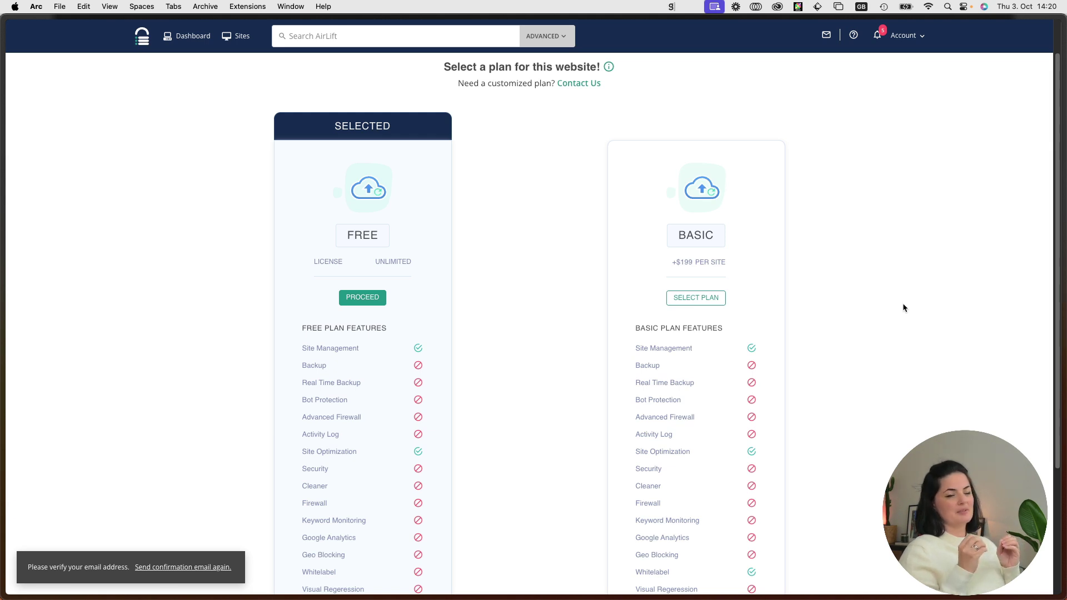
scroll(867, 320, "down", 2)
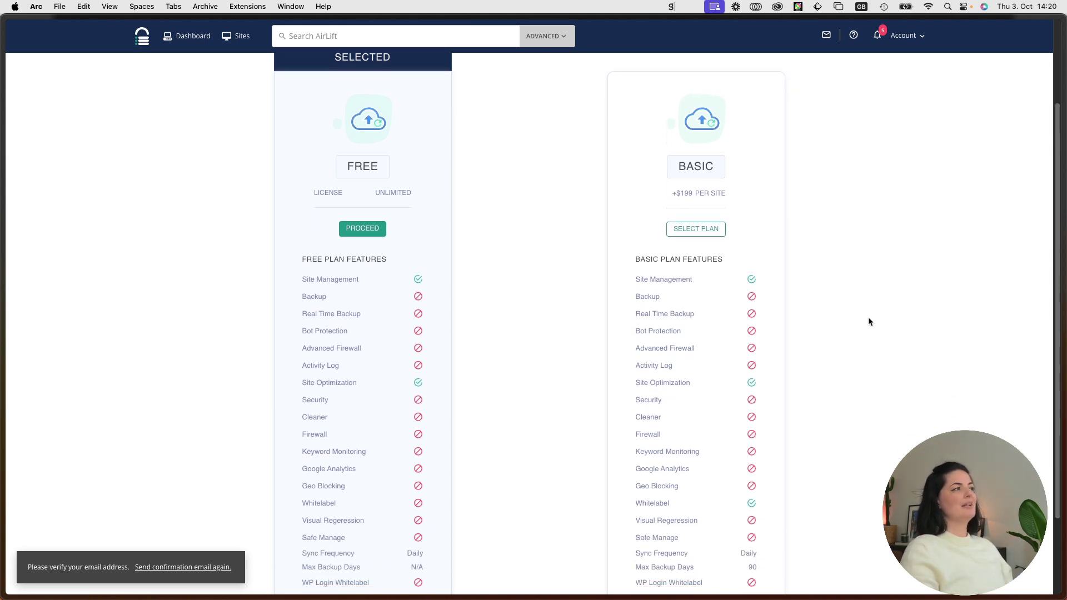
scroll(870, 322, "down", 1)
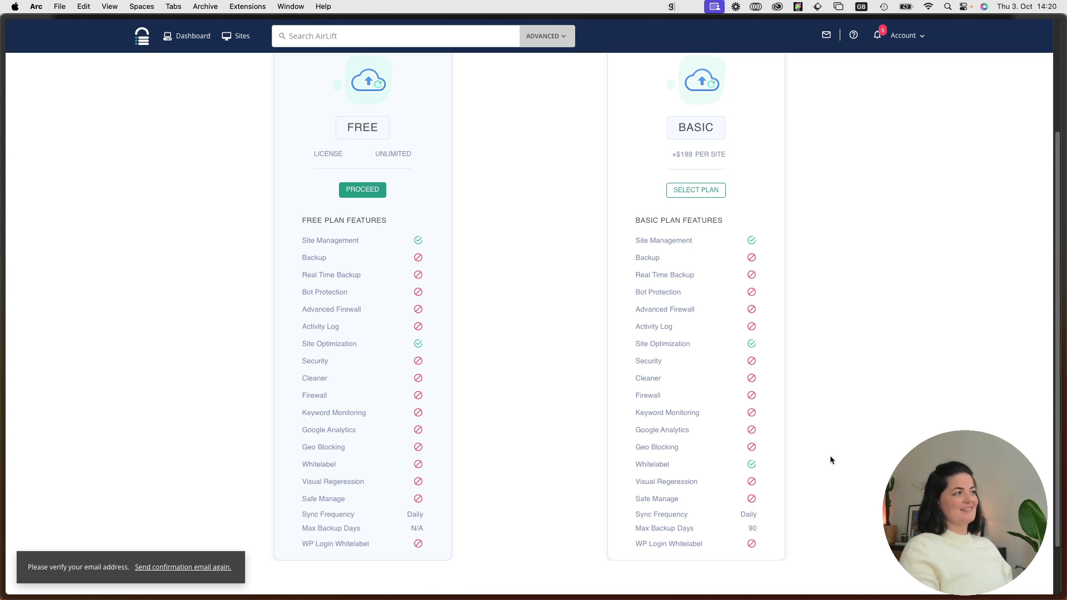
left_click(367, 193)
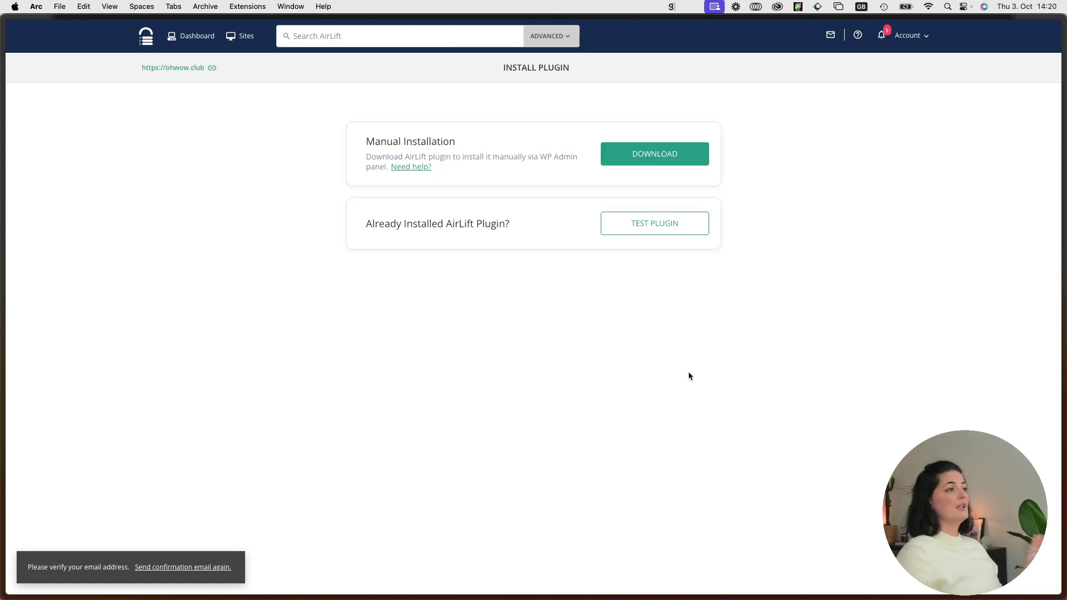
Download the AirLift plugin file for manual installation
left_click(654, 159)
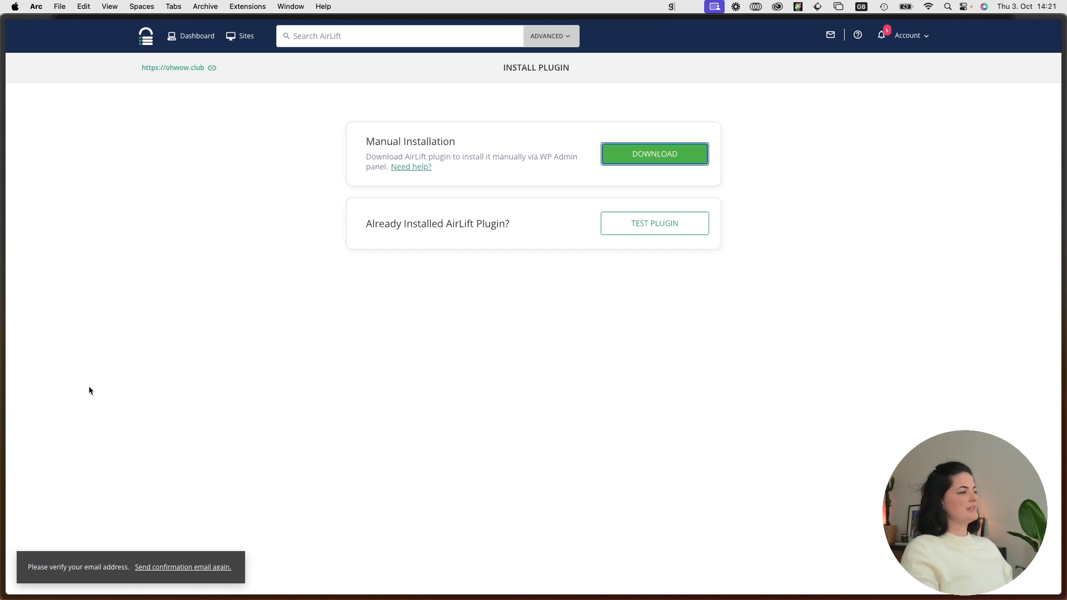
mouse_move(45, 369)
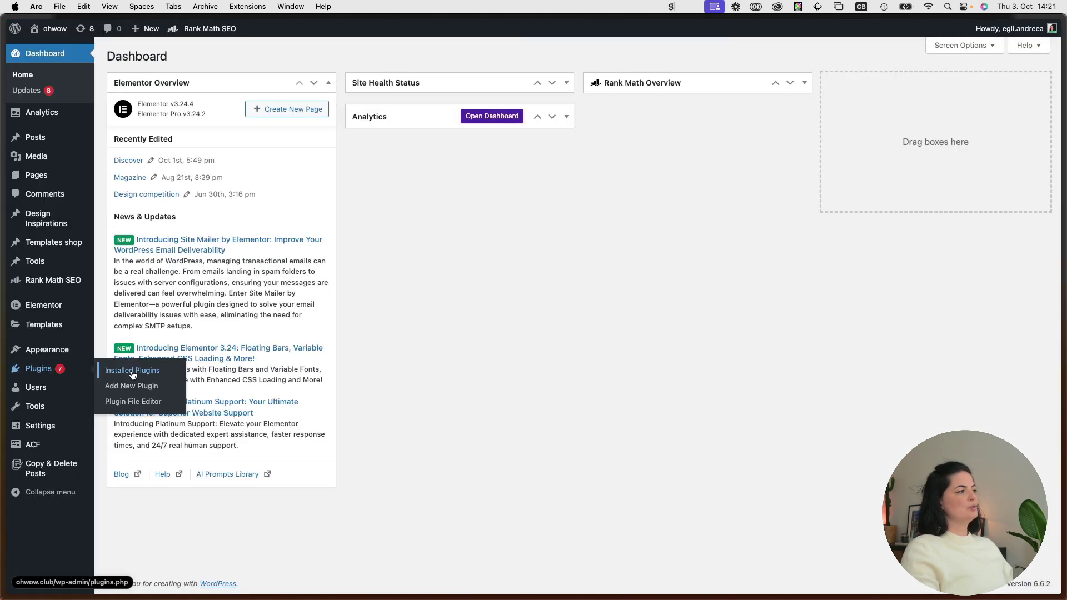
Upload airlift (8).zip in WordPress, replace the installed AirLift plugin, and activate it
left_click(147, 389)
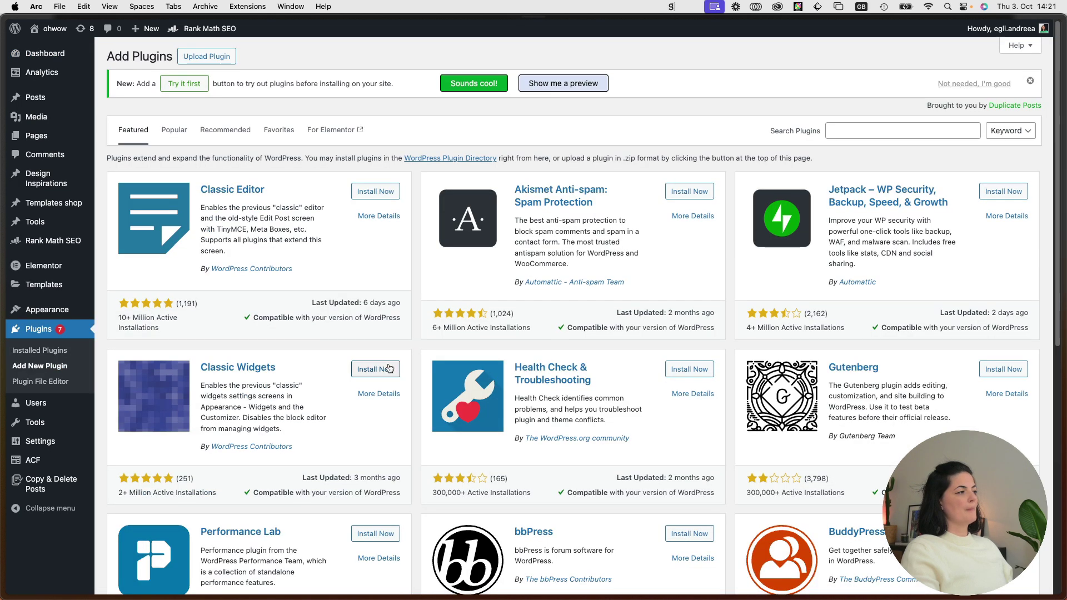
left_click(193, 56)
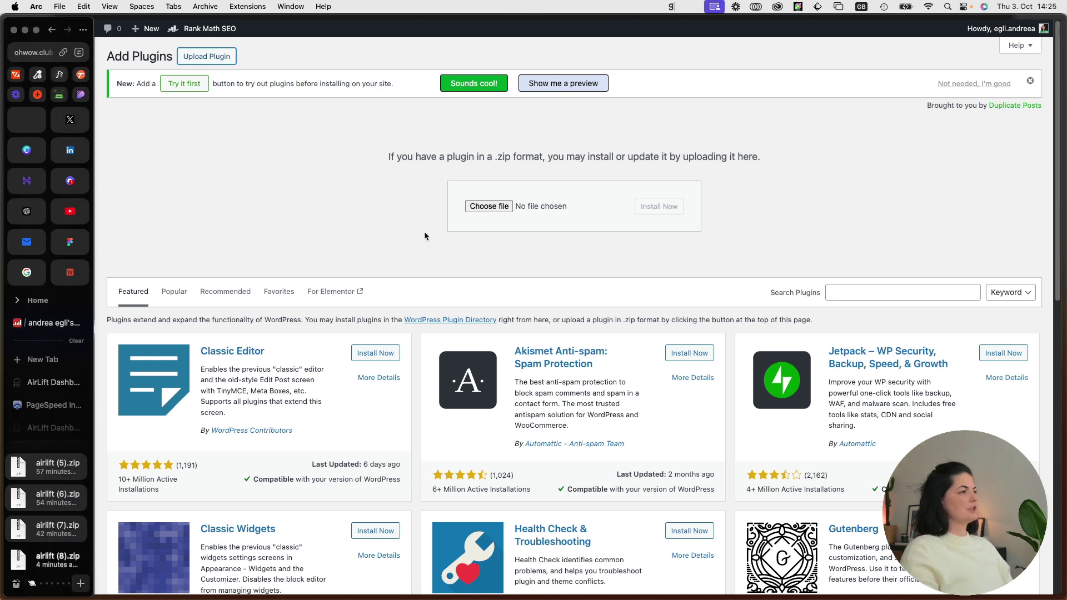
left_click_drag(39, 557, 481, 206)
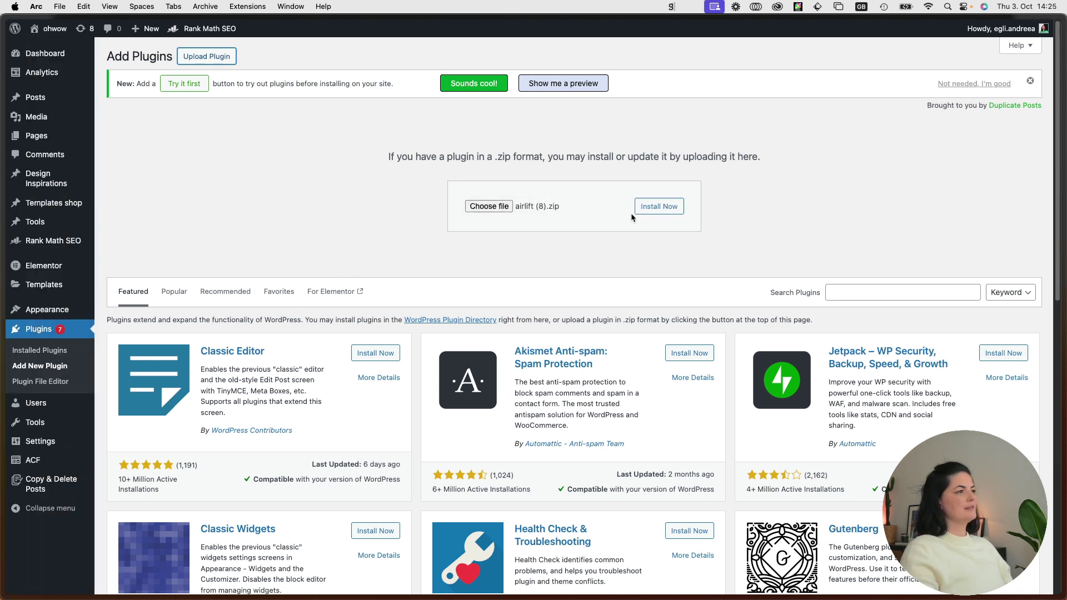
left_click(671, 209)
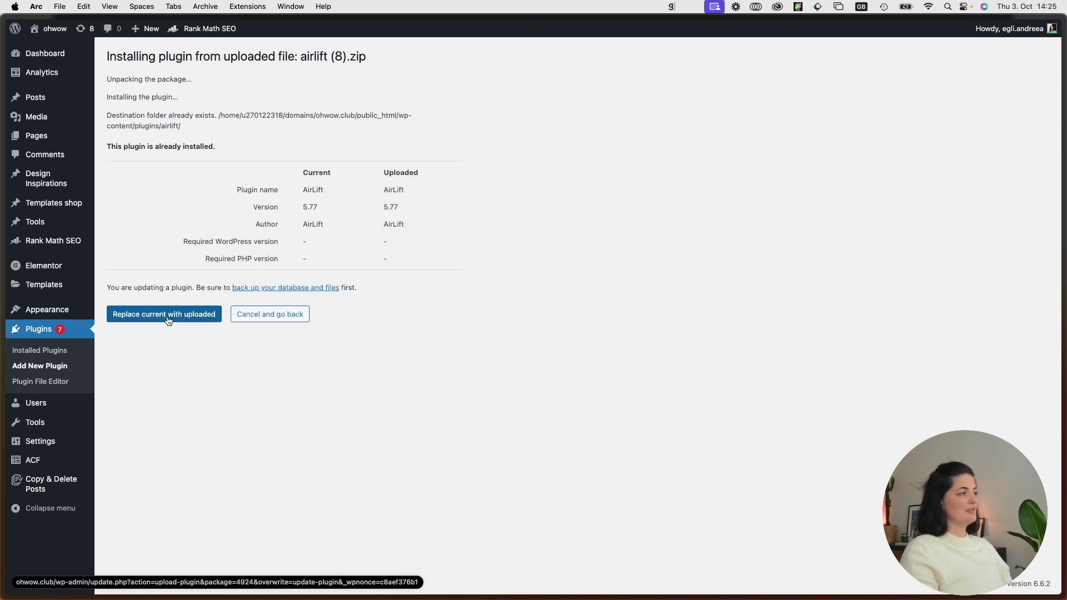
left_click(168, 321)
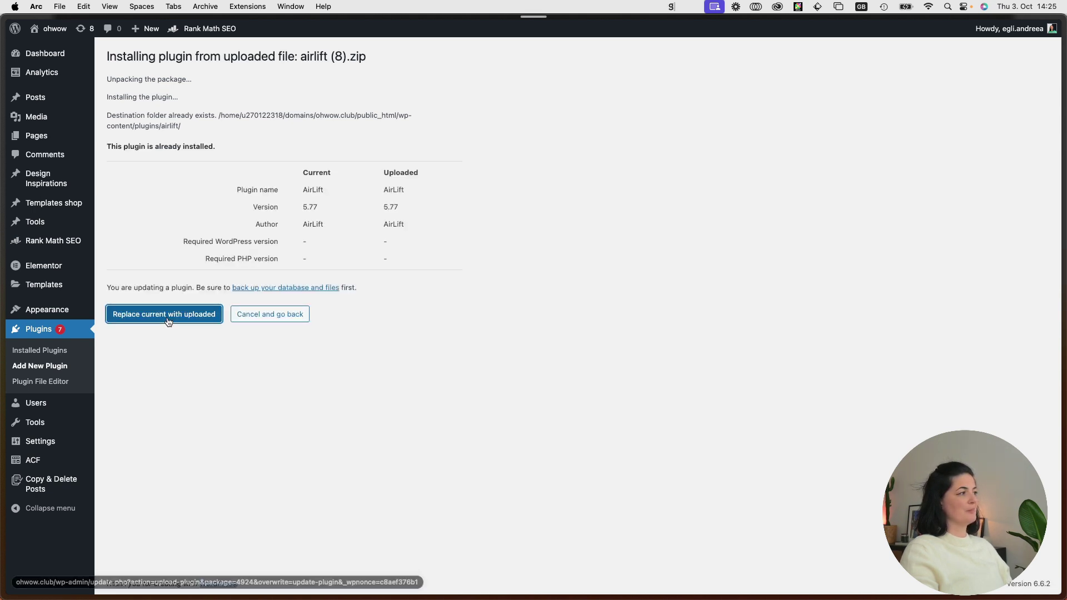
left_click(139, 158)
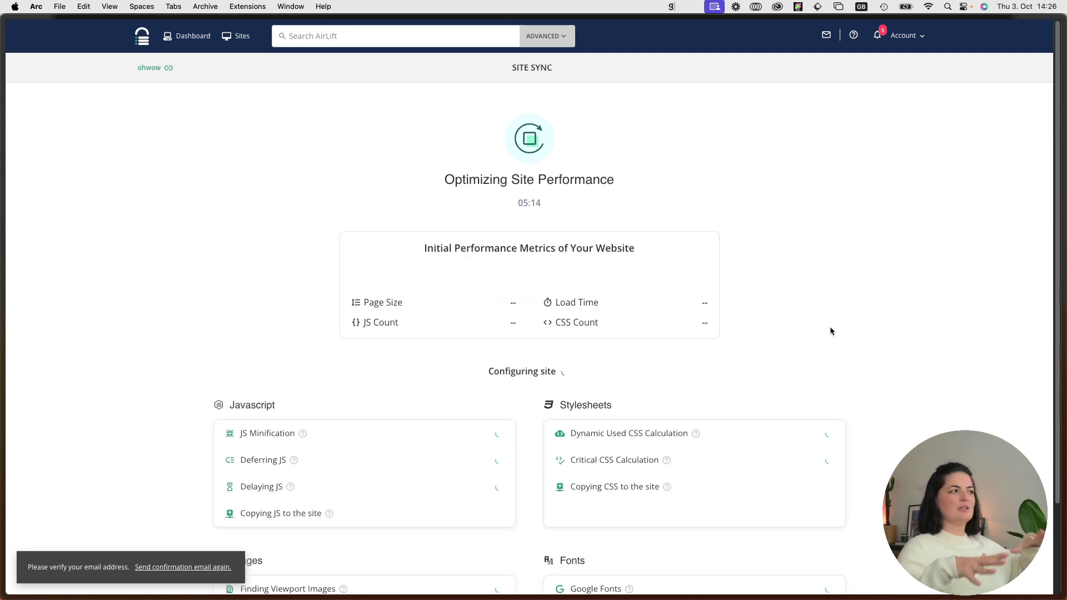
Wait for ohwow's first sync, then check the report: 69 original versus 76 optimized
scroll(826, 333, "down", 2)
scroll(834, 338, "down", 2)
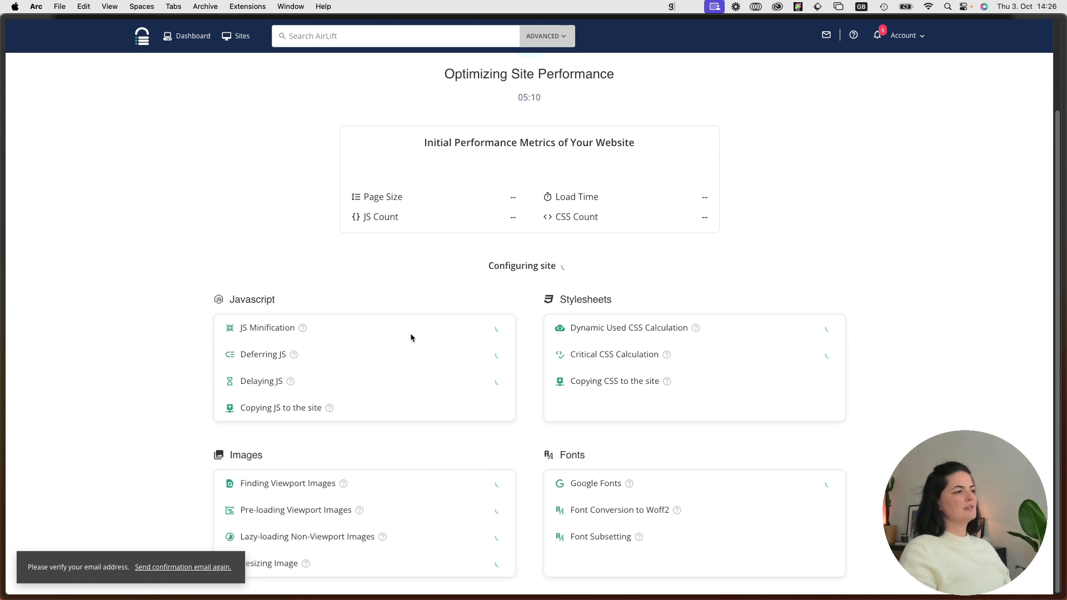
scroll(828, 355, "up", 4)
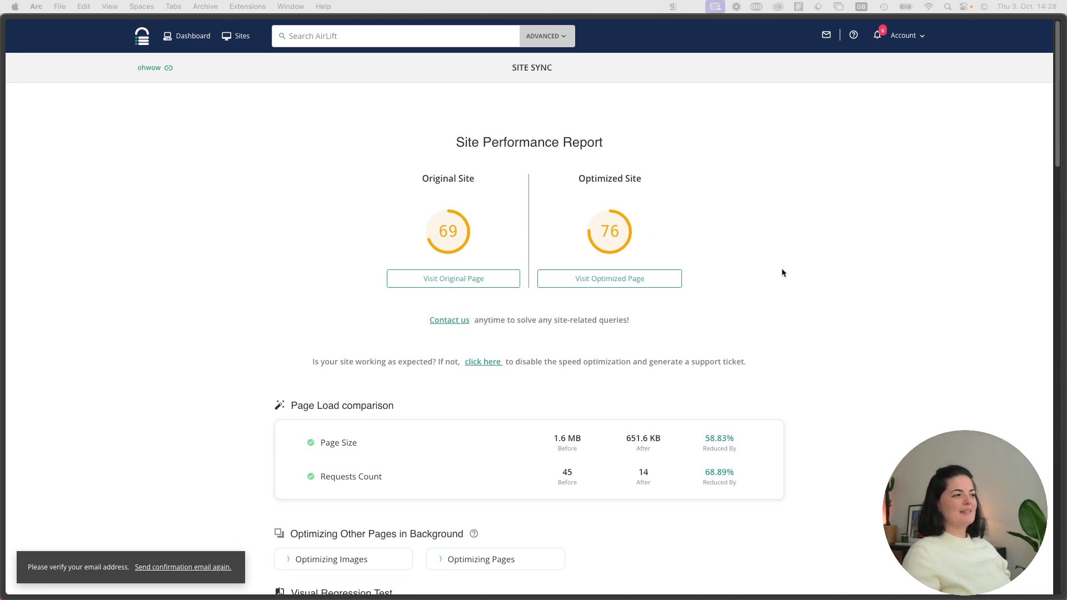
Review ohwow's report: page size 1.6 MB to 651.6 KB, requests 45 to 14
scroll(782, 273, "down", 2)
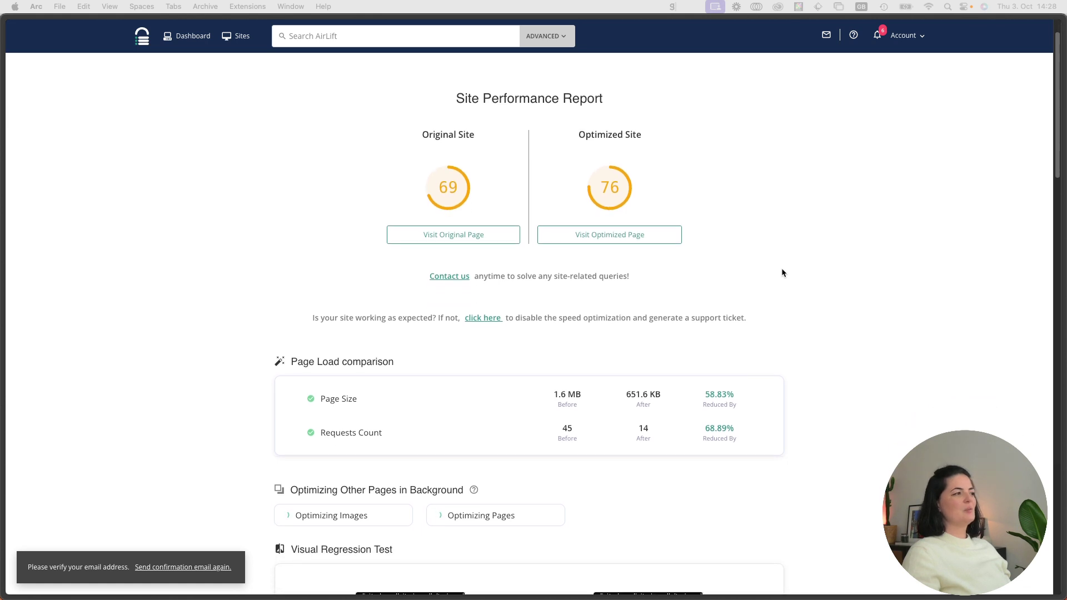
scroll(781, 272, "down", 1)
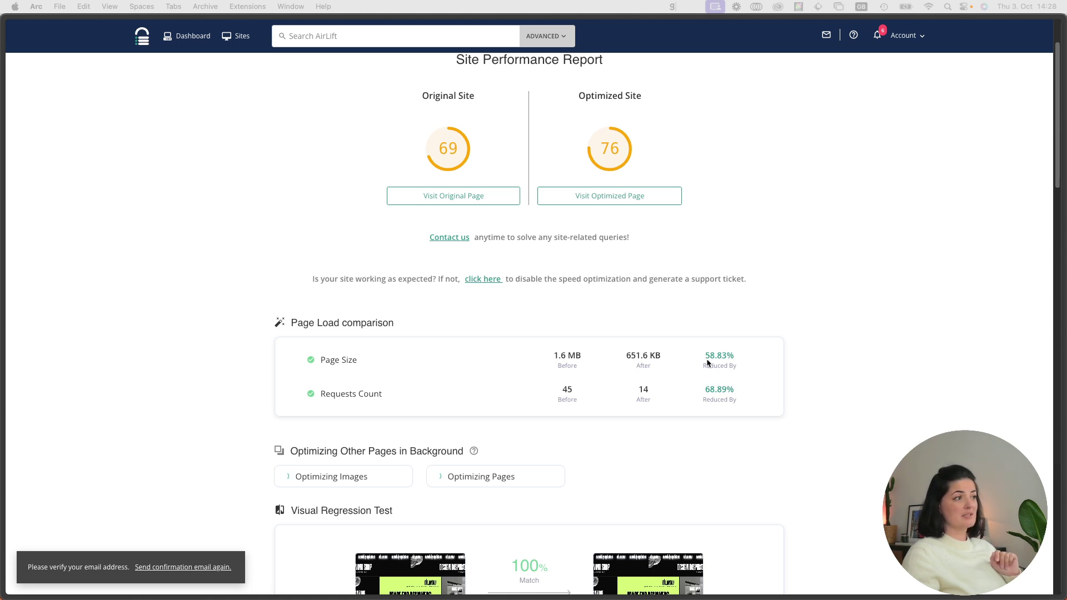
scroll(846, 449, "down", 1)
scroll(846, 449, "down", 10)
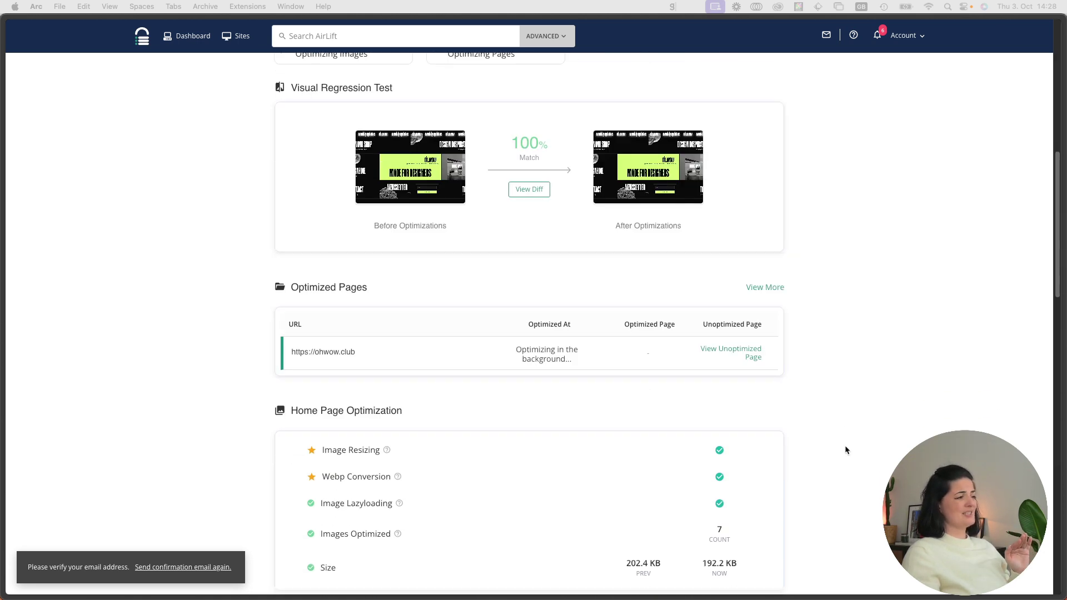
scroll(846, 449, "down", 4)
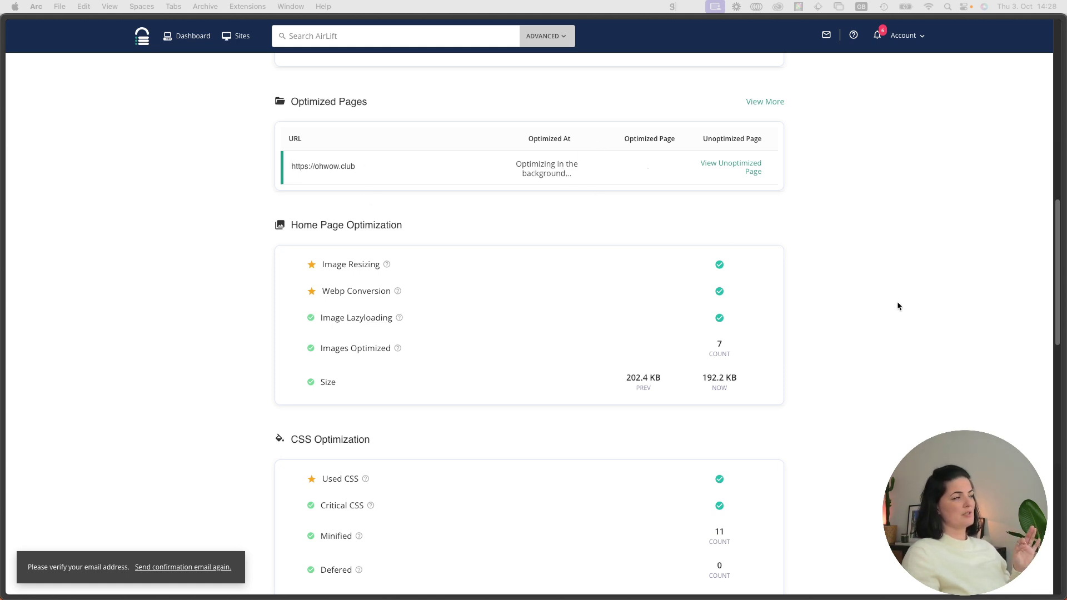
scroll(878, 310, "down", 1)
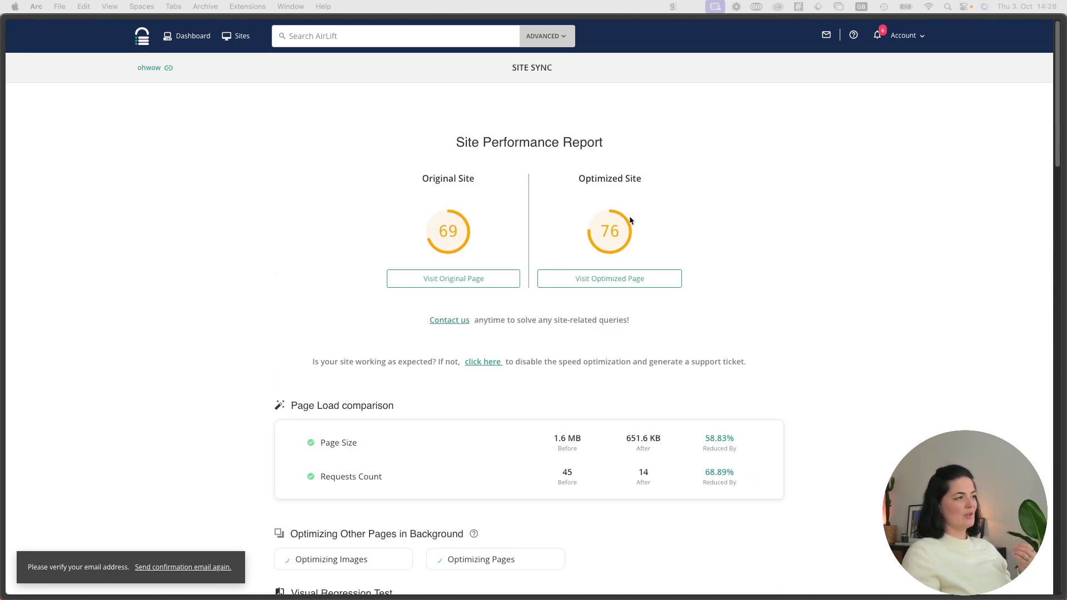
scroll(815, 332, "down", 12)
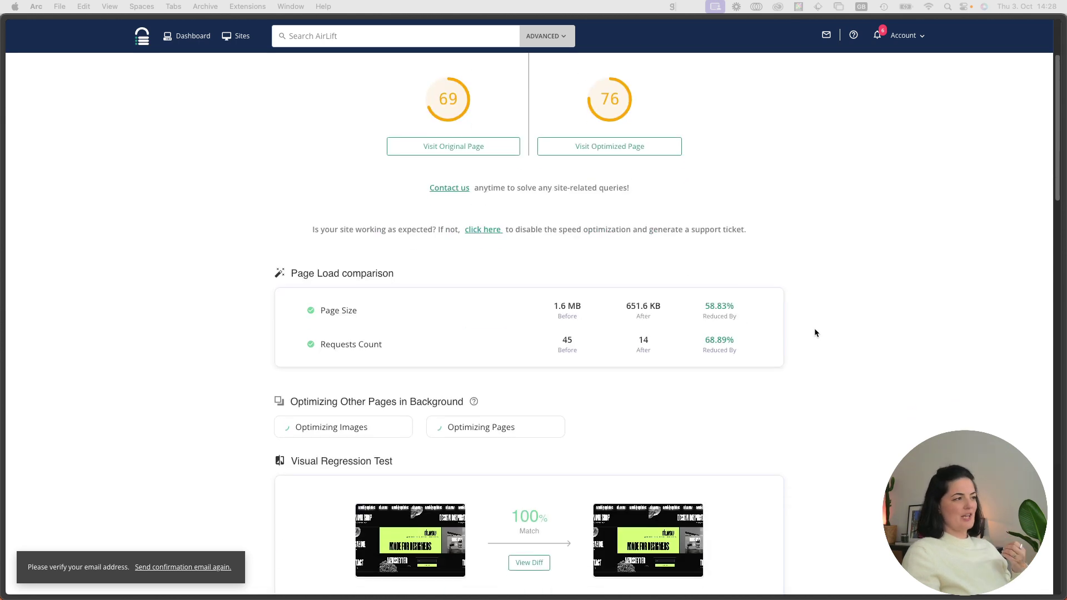
scroll(815, 333, "down", 4)
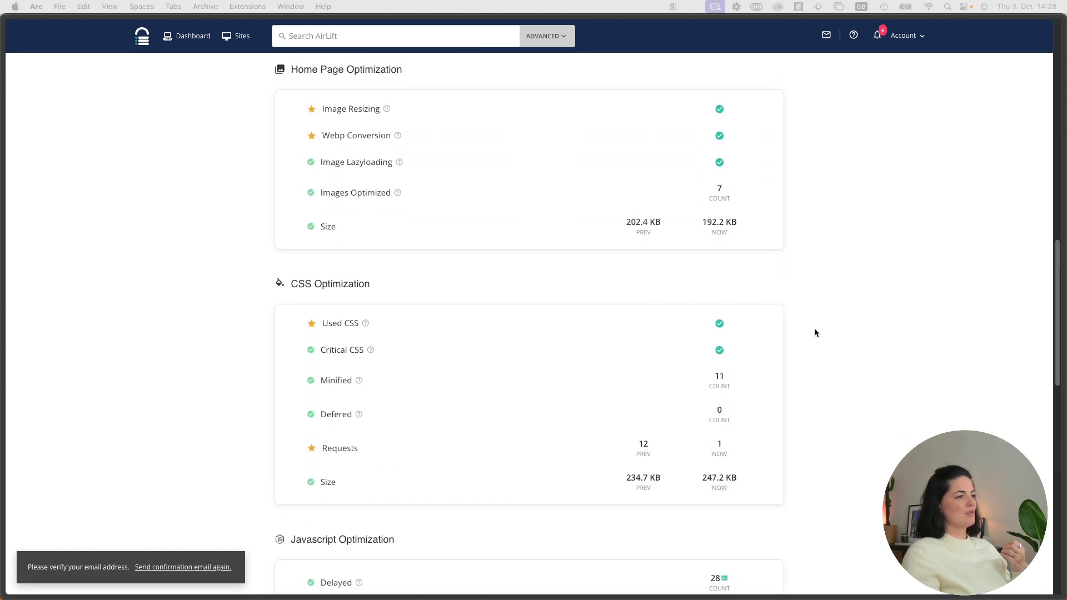
scroll(897, 430, "down", 3)
scroll(877, 429, "down", 3)
scroll(876, 427, "down", 5)
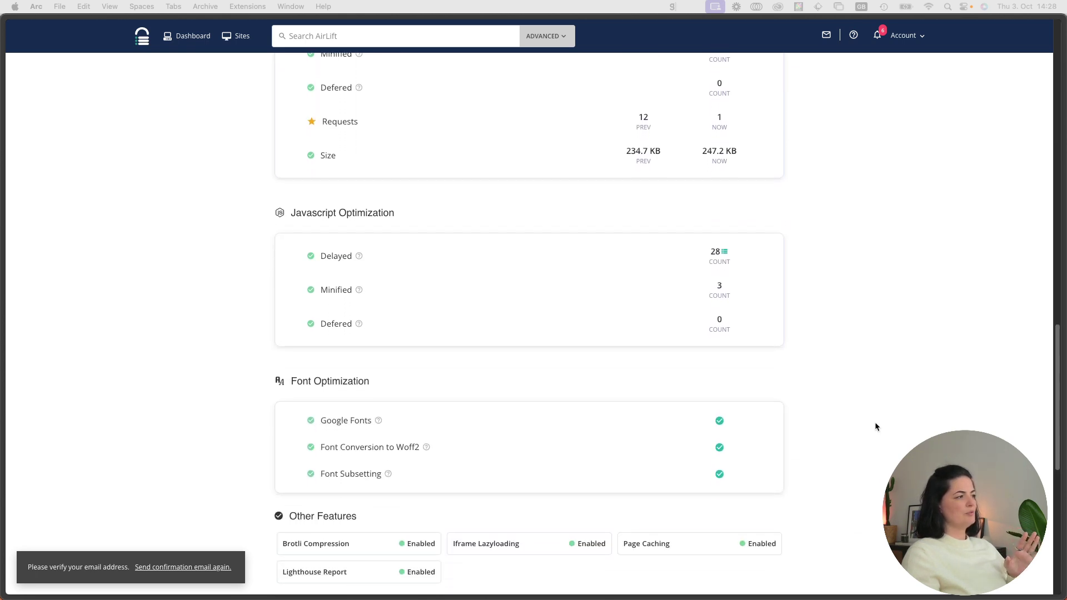
scroll(876, 427, "down", 3)
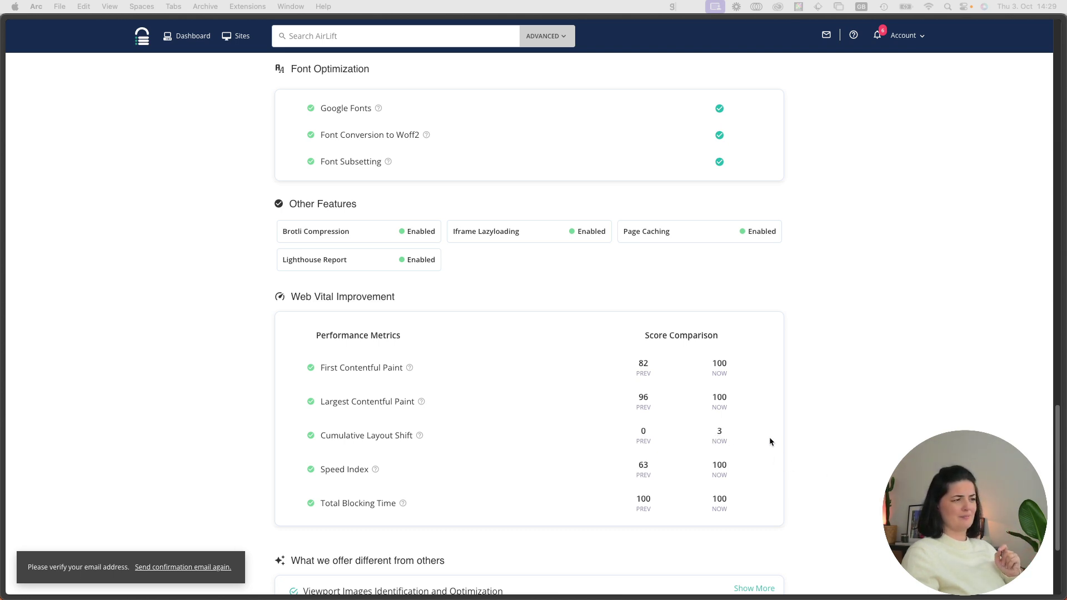
scroll(828, 449, "down", 5)
scroll(828, 450, "up", 15)
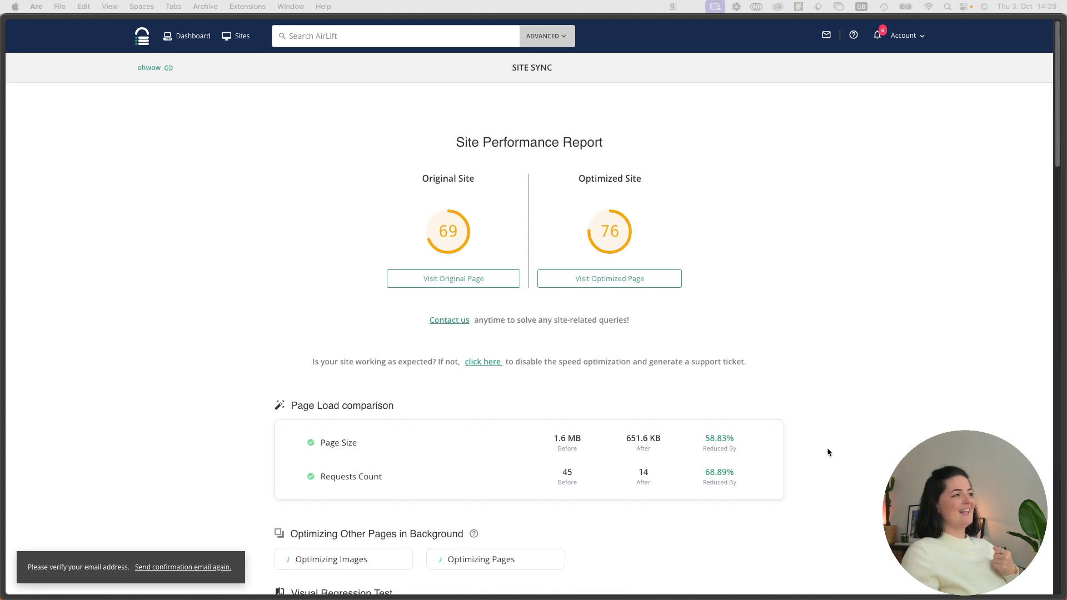
scroll(827, 448, "down", 10)
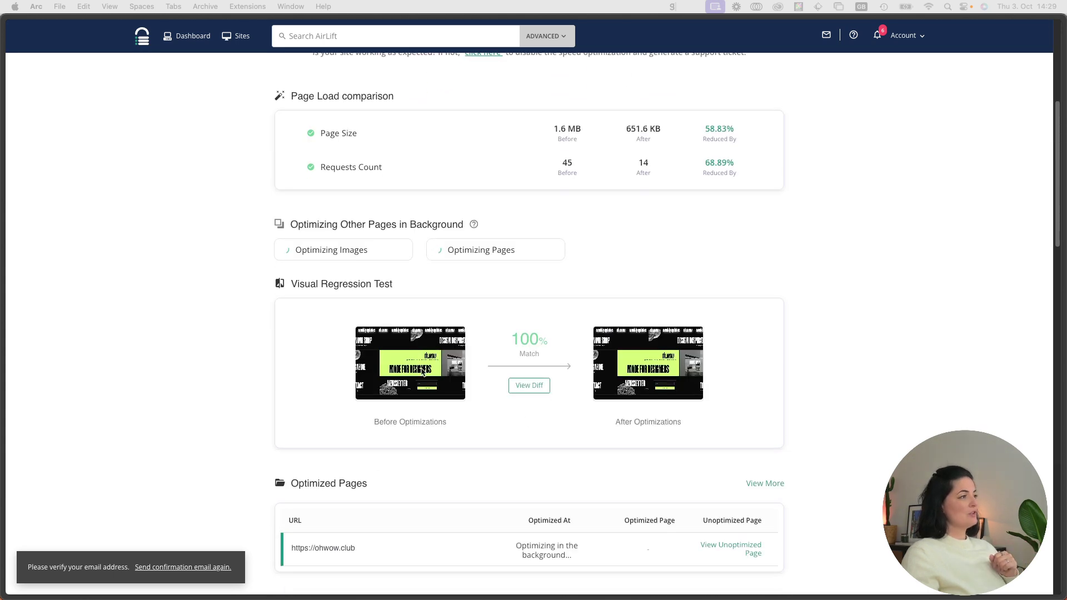
Compare the before and after screenshots of the ohwow home page, then close the comparison
left_click(527, 388)
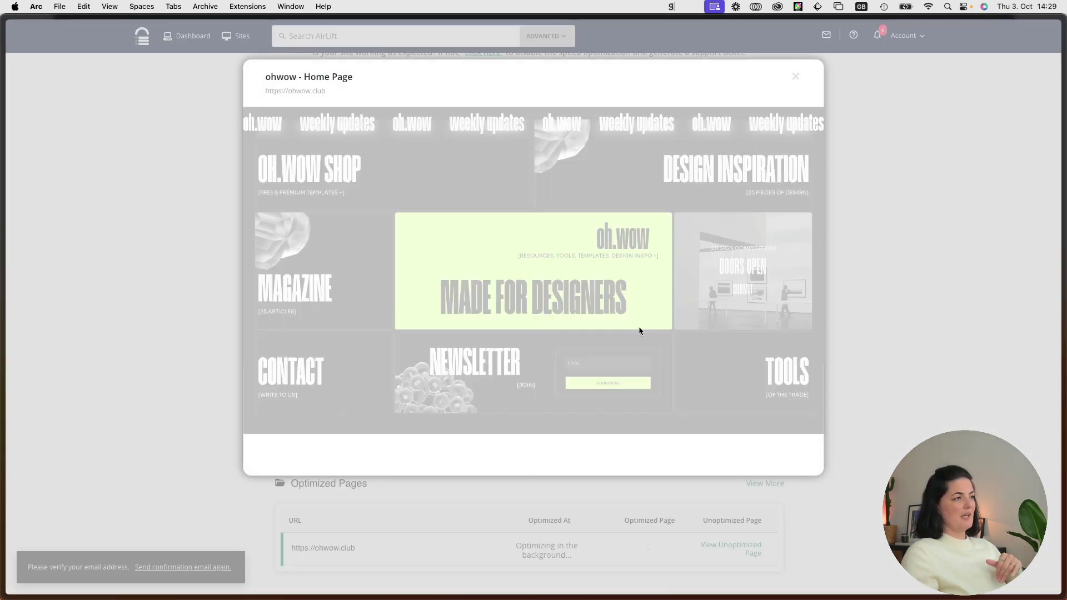
left_click(880, 200)
scroll(881, 204, "up", 5)
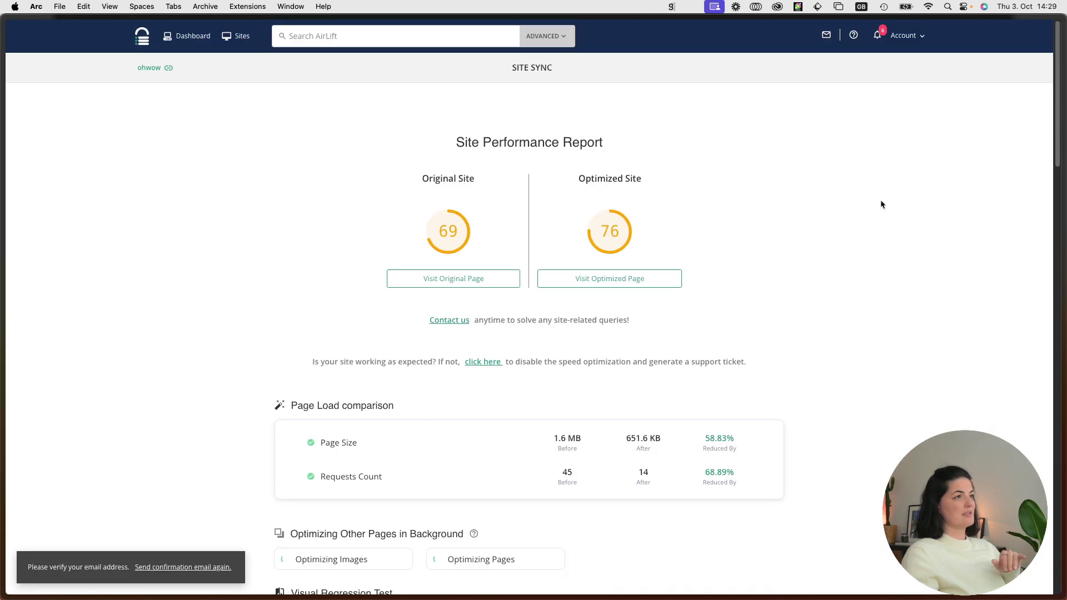
Return to the ohwow site overview and open its optimization details showing 69 versus 76
left_click(149, 68)
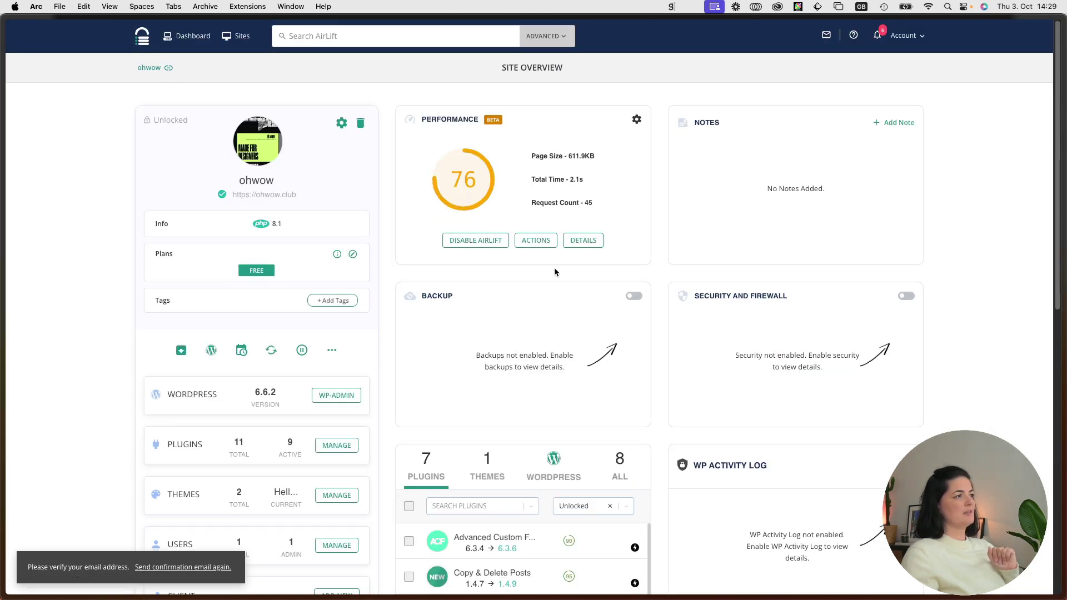
left_click(583, 241)
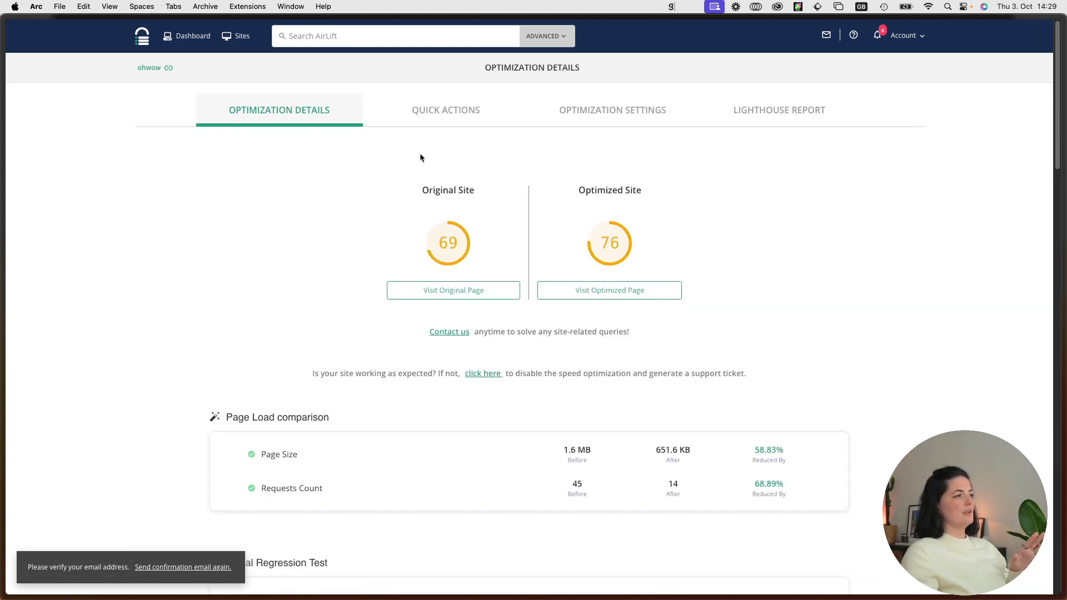
scroll(847, 402, "down", 15)
scroll(848, 401, "down", 3)
scroll(848, 400, "up", 20)
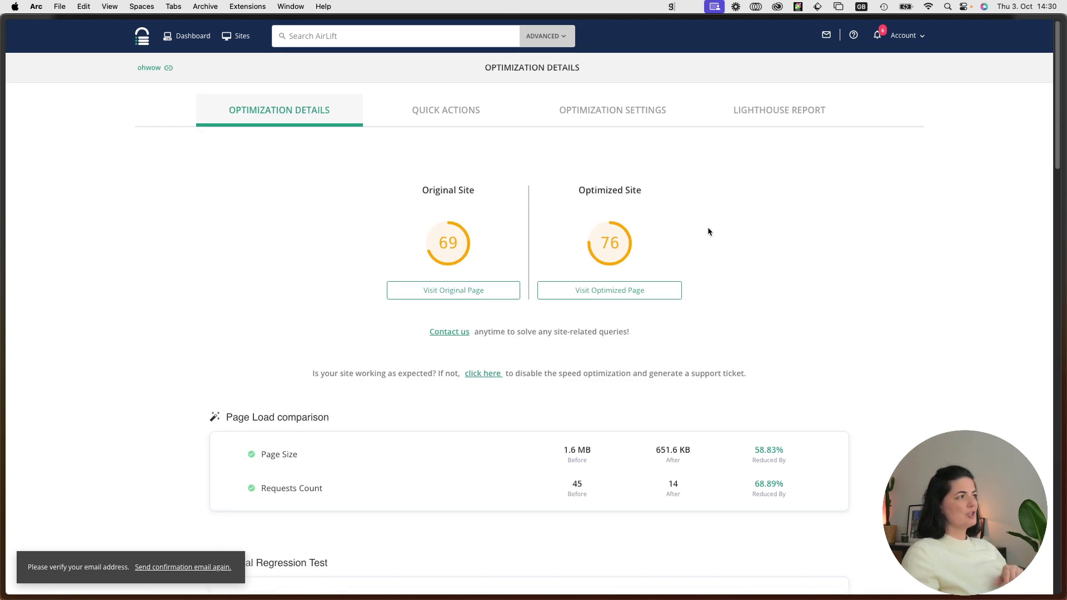
left_click(766, 113)
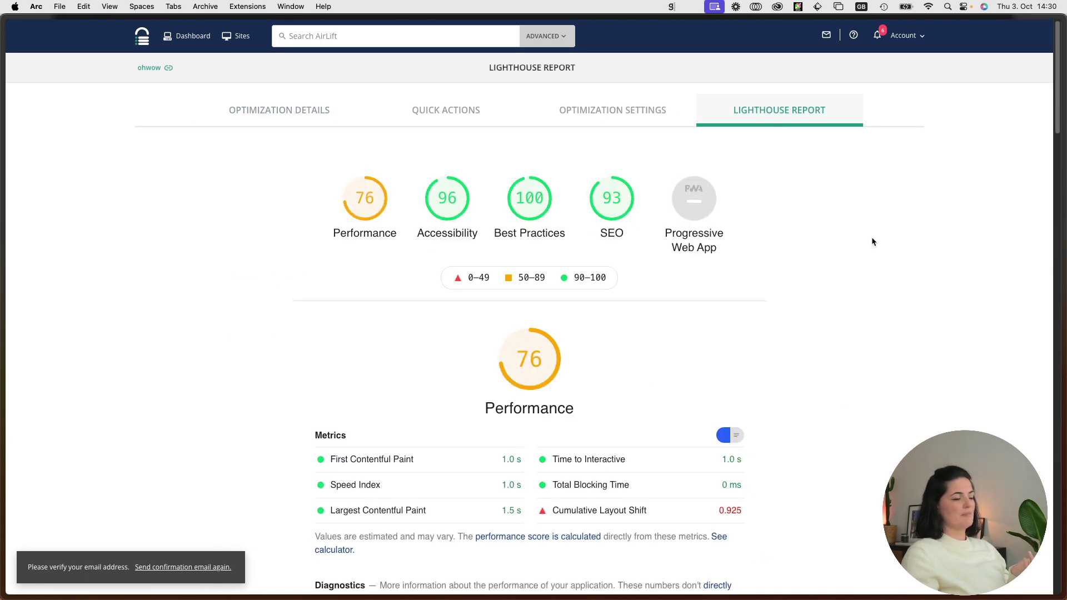
scroll(871, 337, "down", 3)
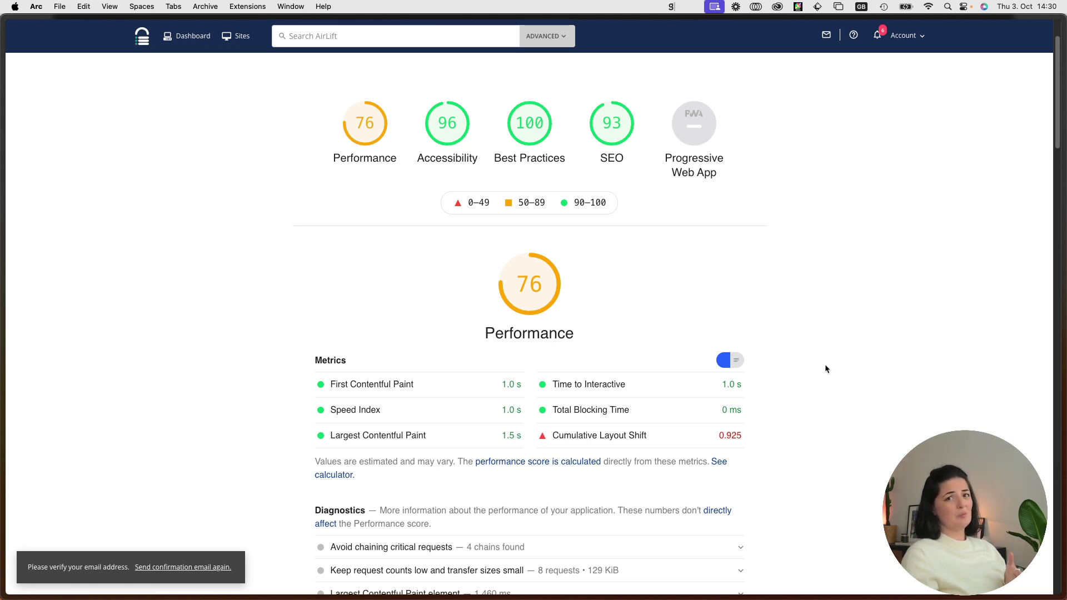
scroll(825, 368, "down", 1)
scroll(825, 366, "down", 1)
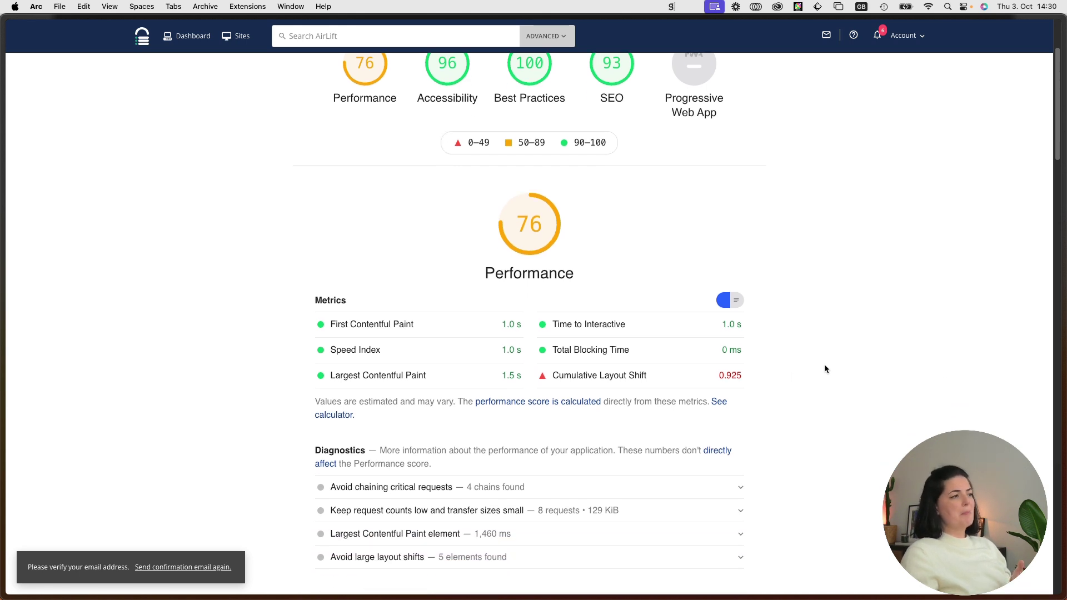
triple_click(710, 372)
left_click(784, 378)
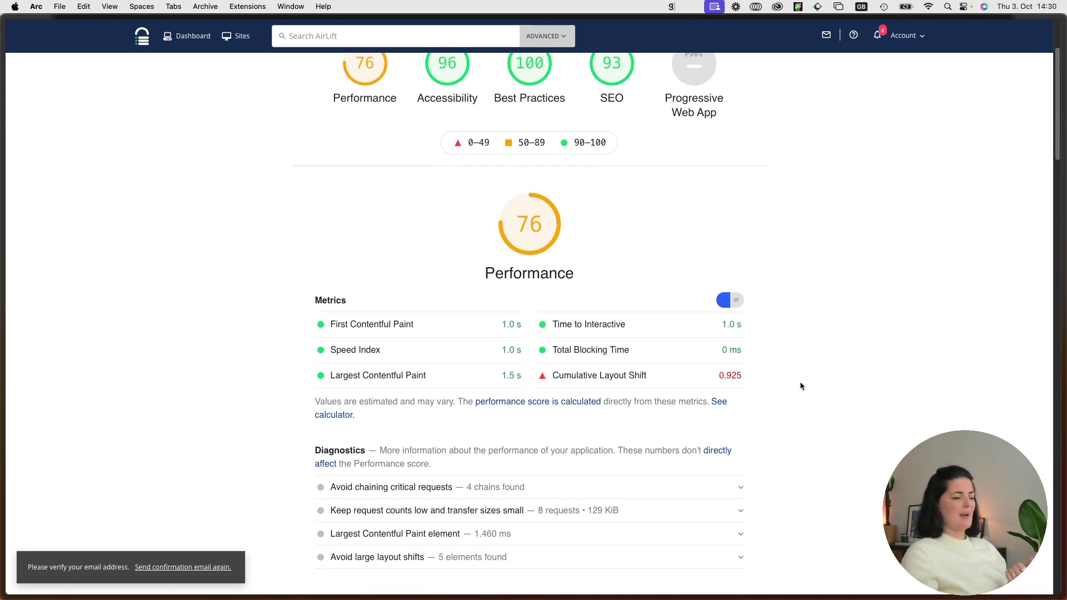
scroll(799, 382, "down", 1)
scroll(801, 386, "down", 5)
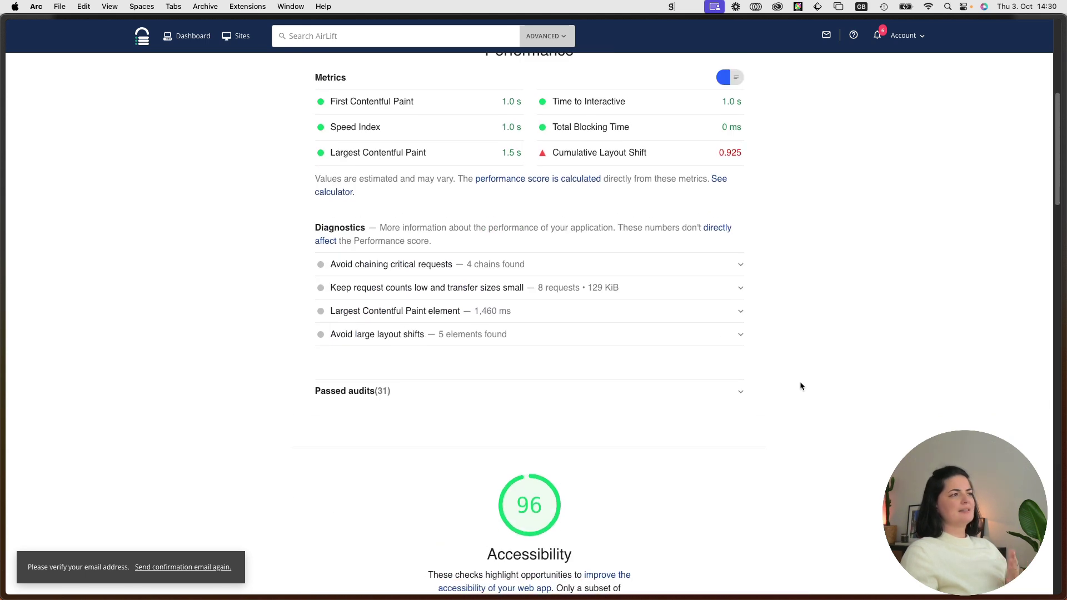
scroll(800, 386, "down", 10)
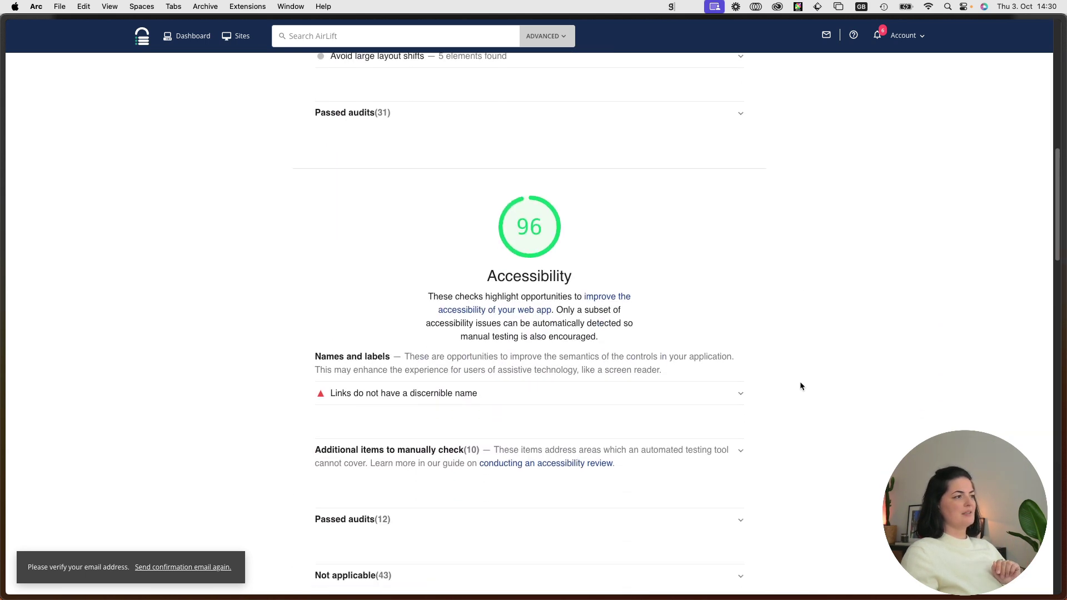
scroll(800, 386, "down", 20)
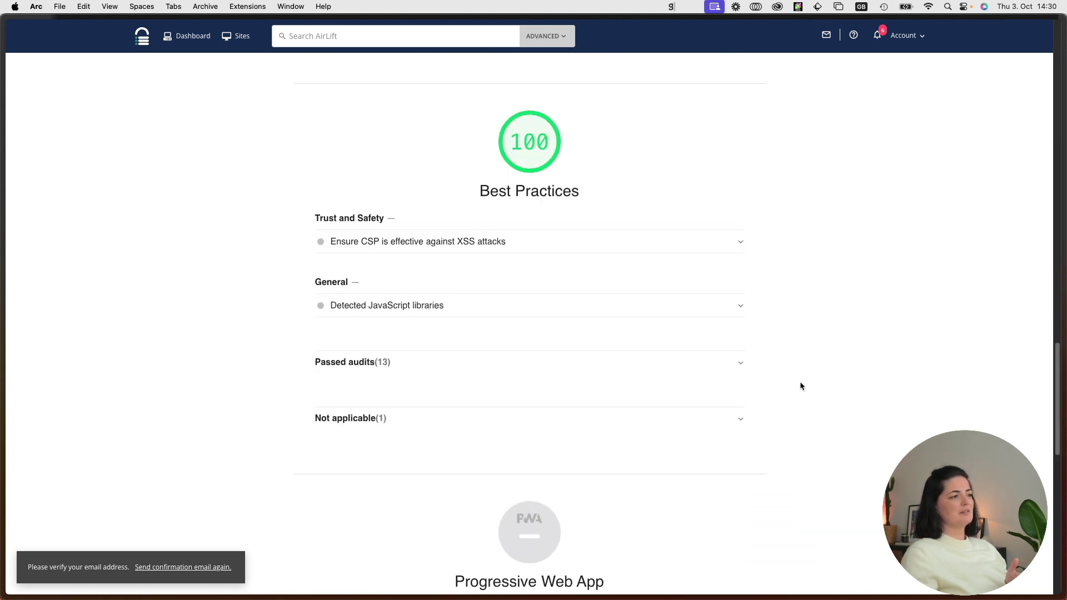
scroll(800, 386, "up", 20)
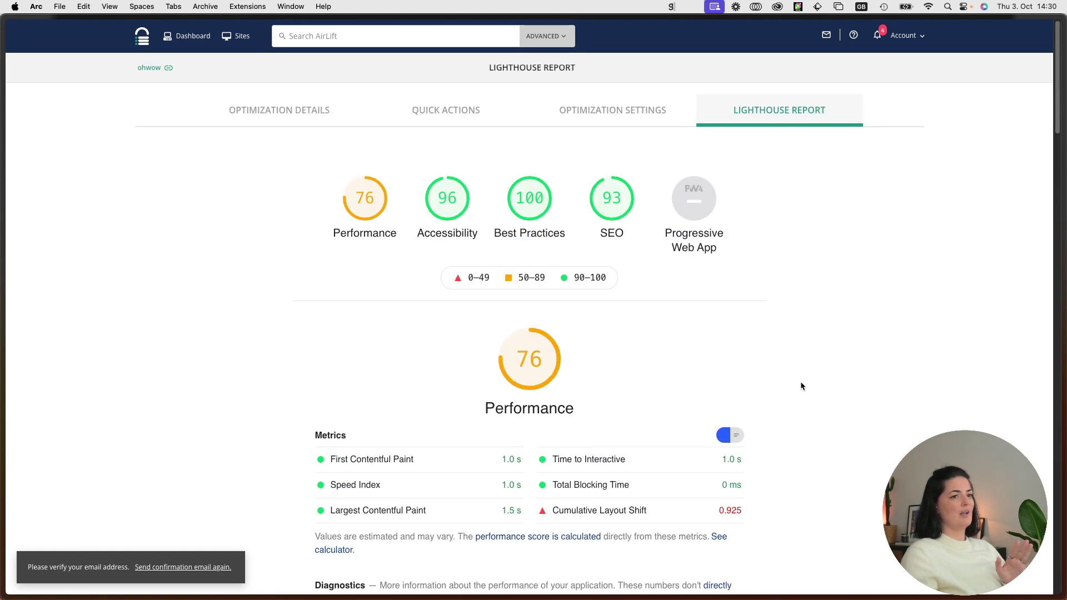
Show ohwow's Quick Actions to disable optimizations, purge the cache or re-optimize
left_click(444, 119)
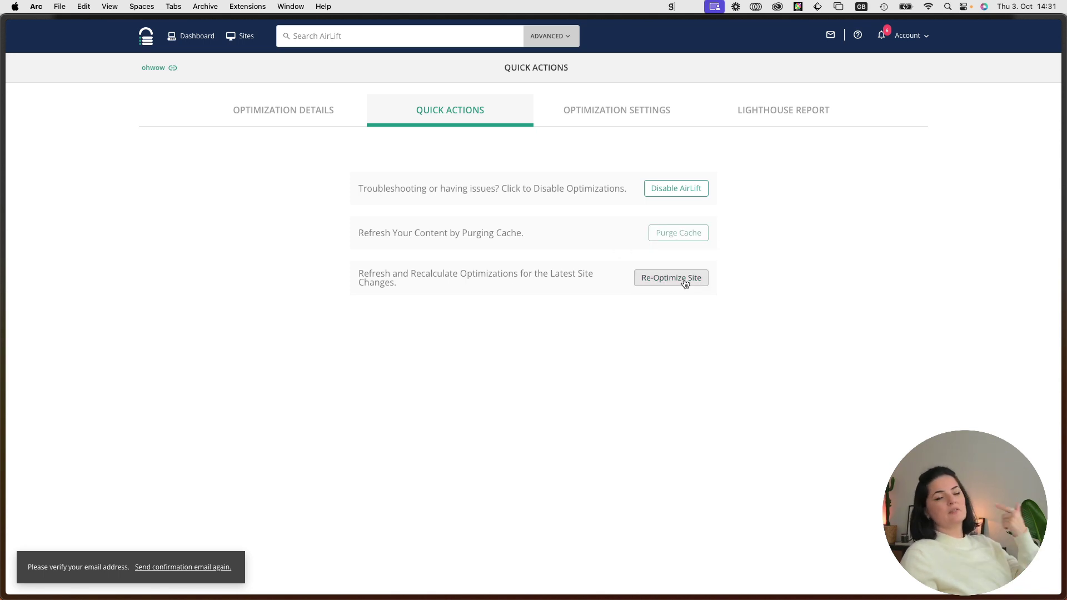
left_click(597, 113)
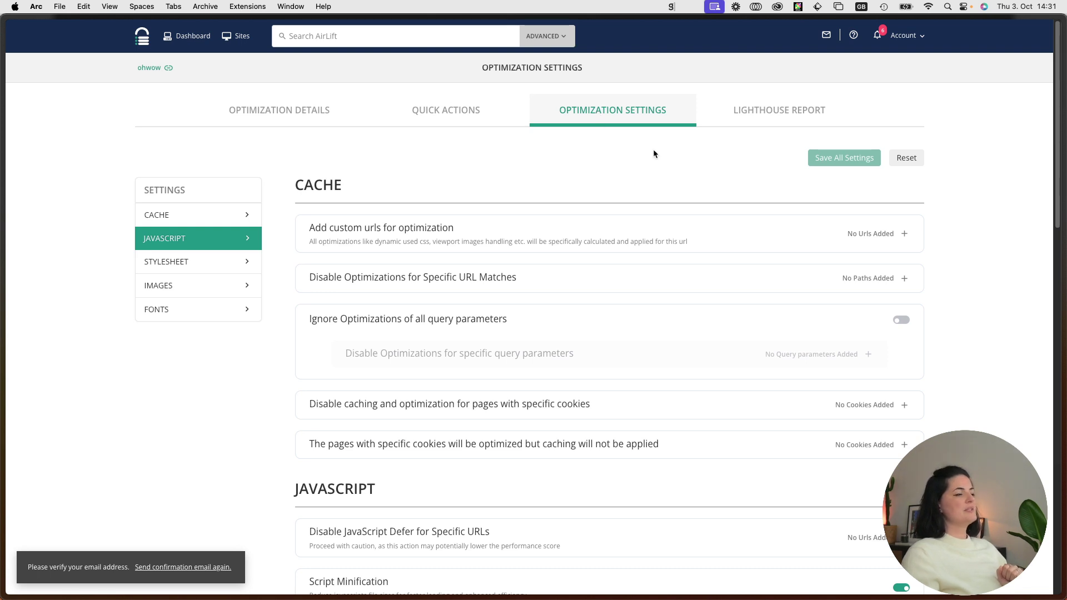
left_click(248, 221)
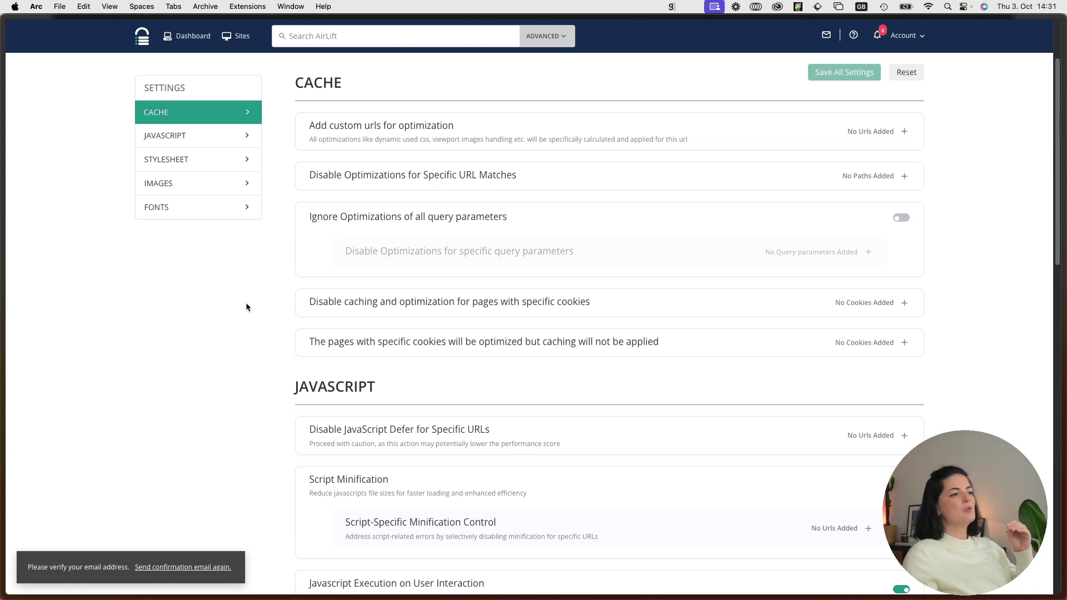
scroll(247, 307, "down", 2)
scroll(246, 307, "down", 4)
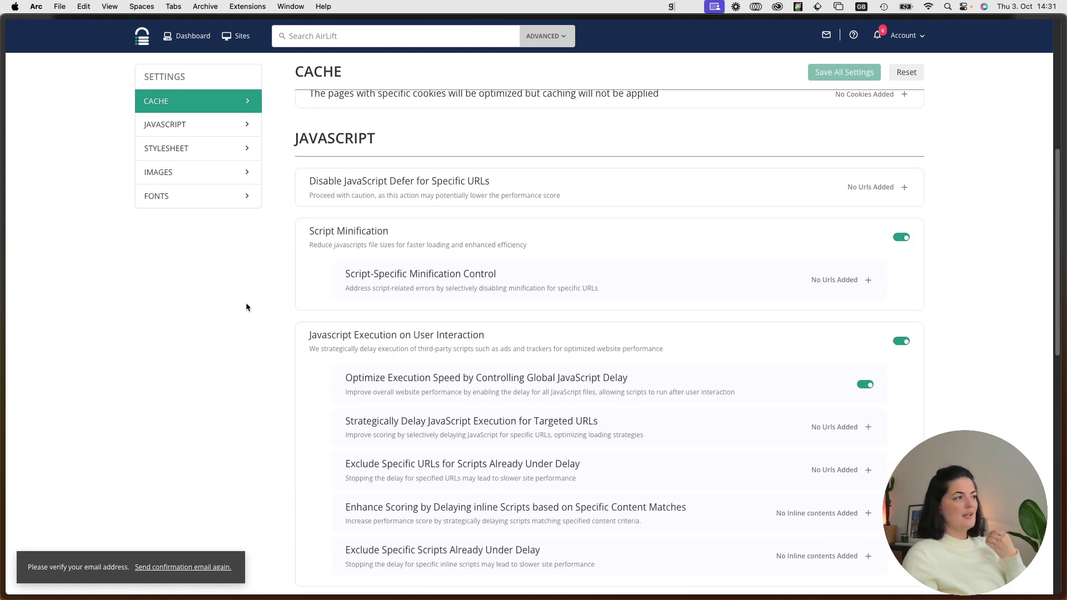
scroll(247, 307, "down", 9)
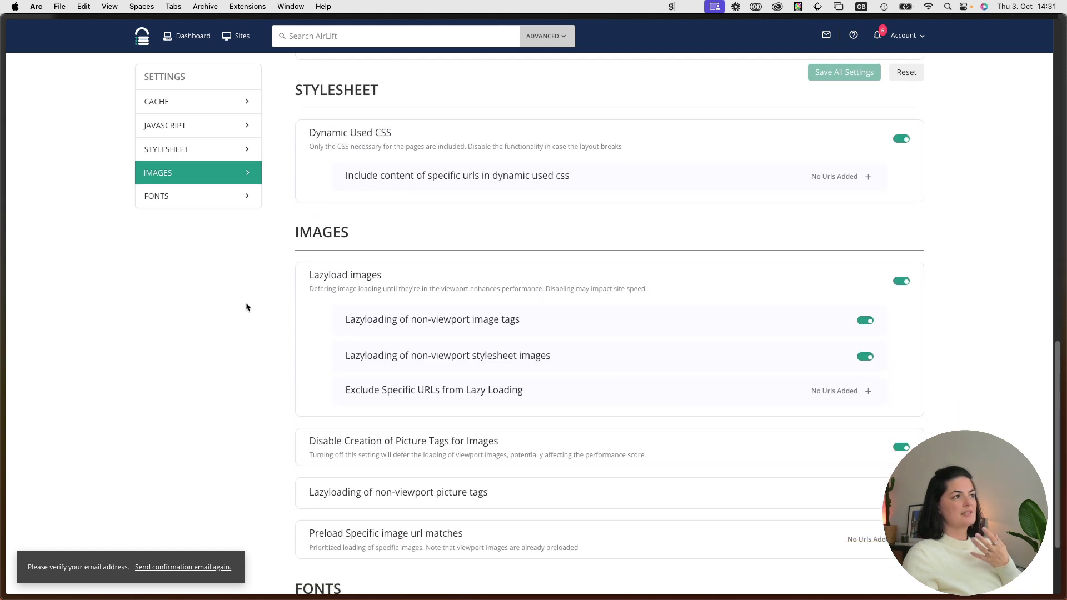
scroll(247, 308, "down", 1)
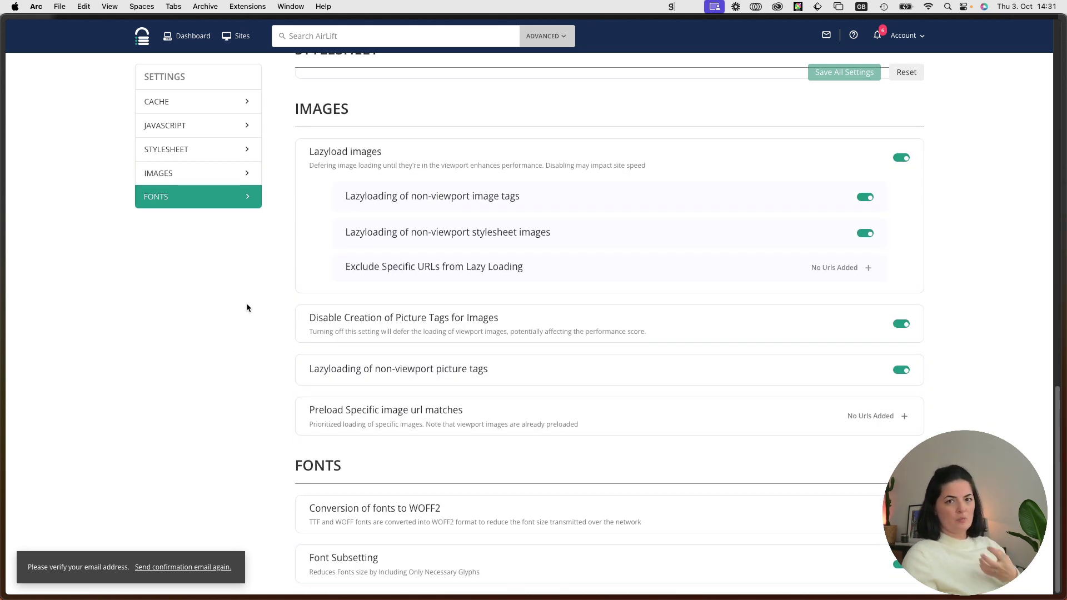
scroll(246, 307, "up", 14)
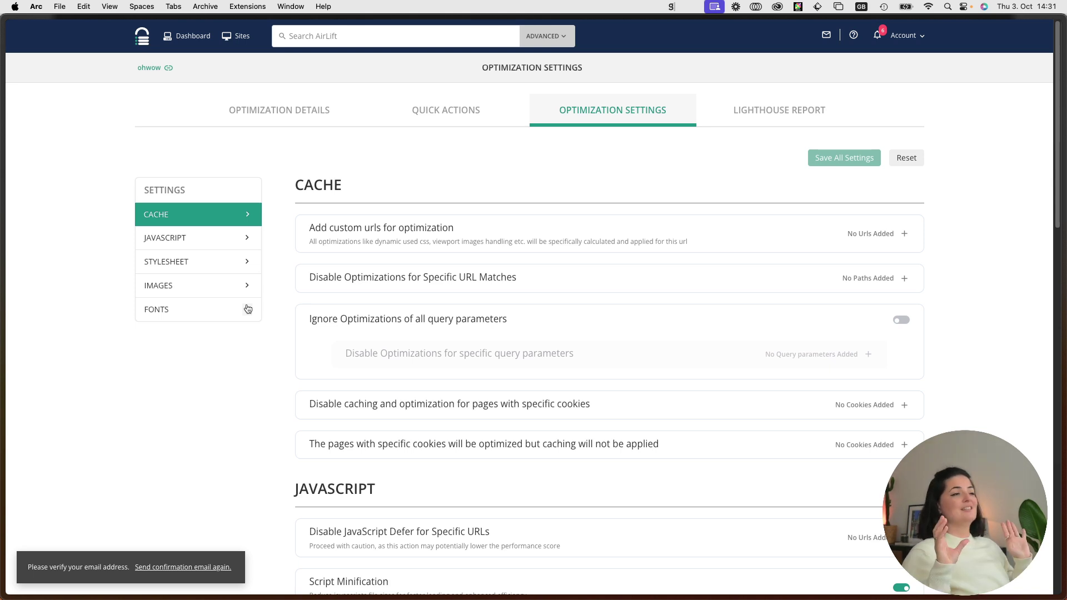
scroll(311, 517, "down", 15)
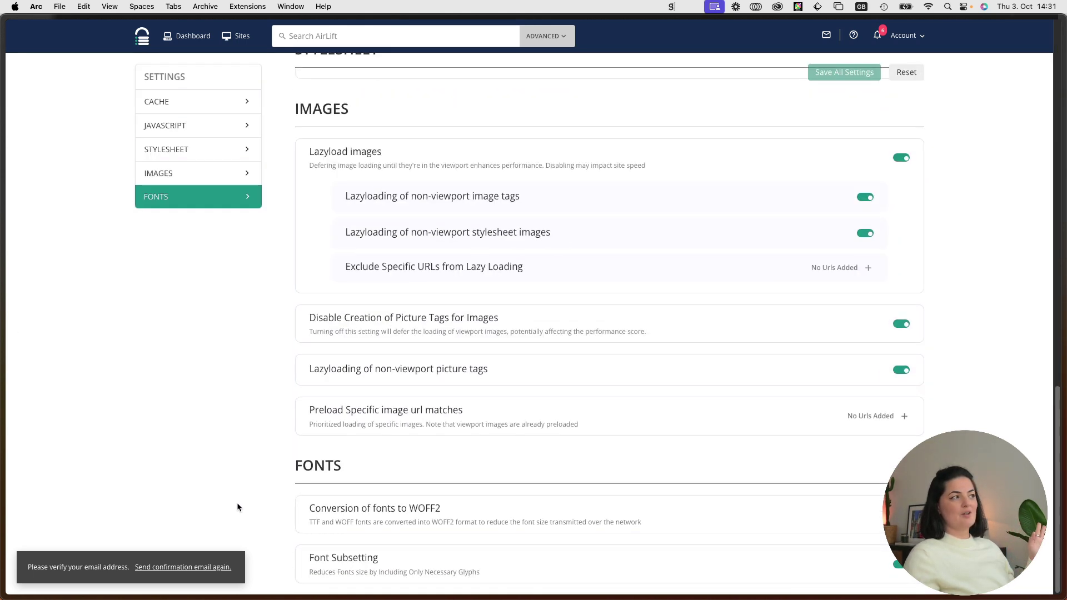
scroll(228, 499, "up", 3)
scroll(228, 498, "up", 10)
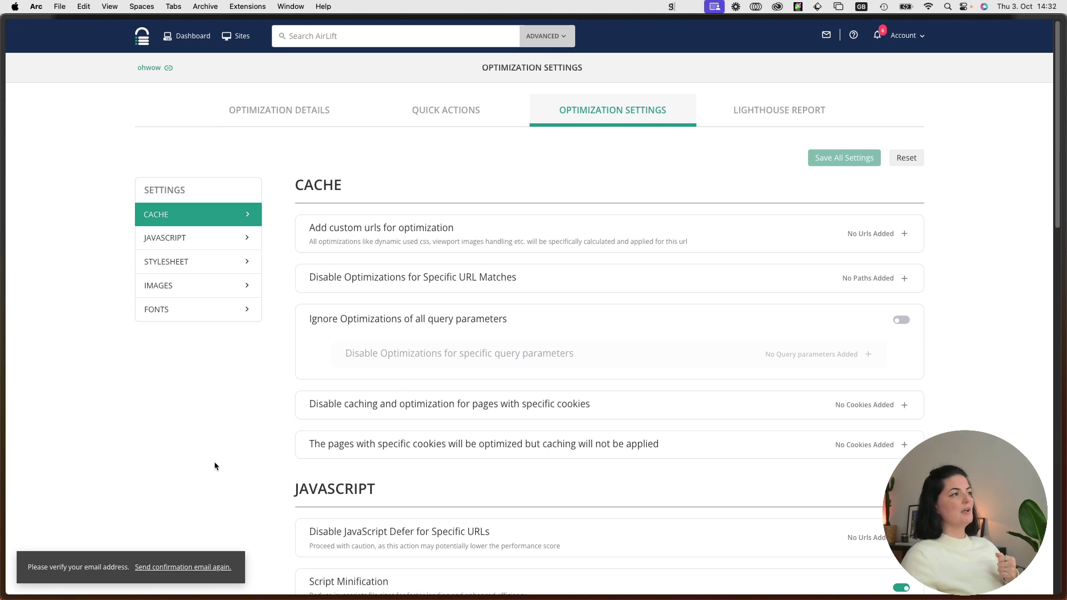
Reopen ohwow's Optimization Details and review the 69 original versus 76 optimized scores
left_click(251, 115)
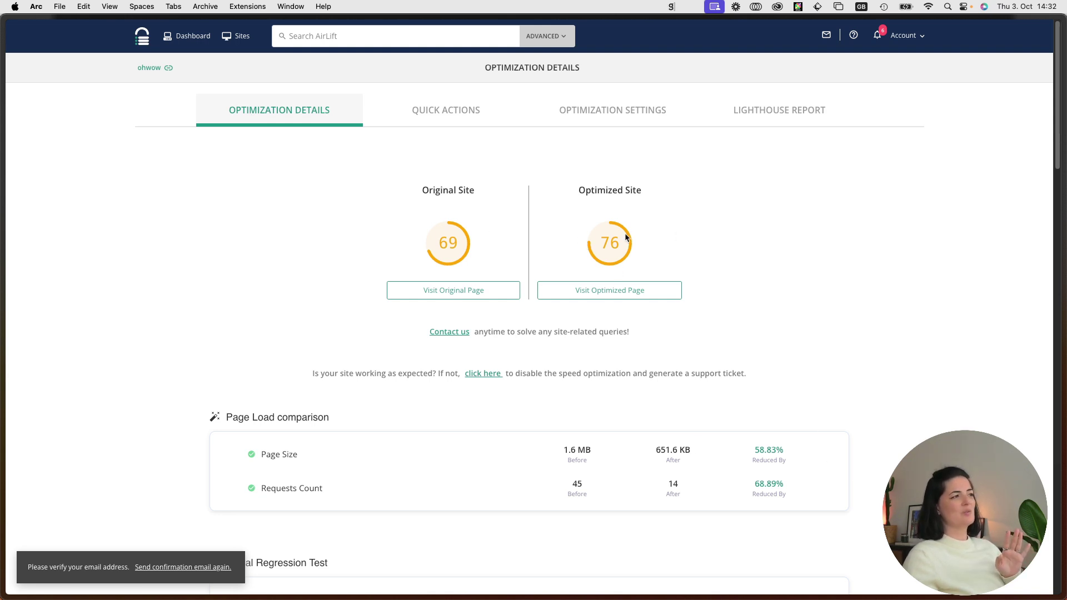
scroll(917, 418, "down", 8)
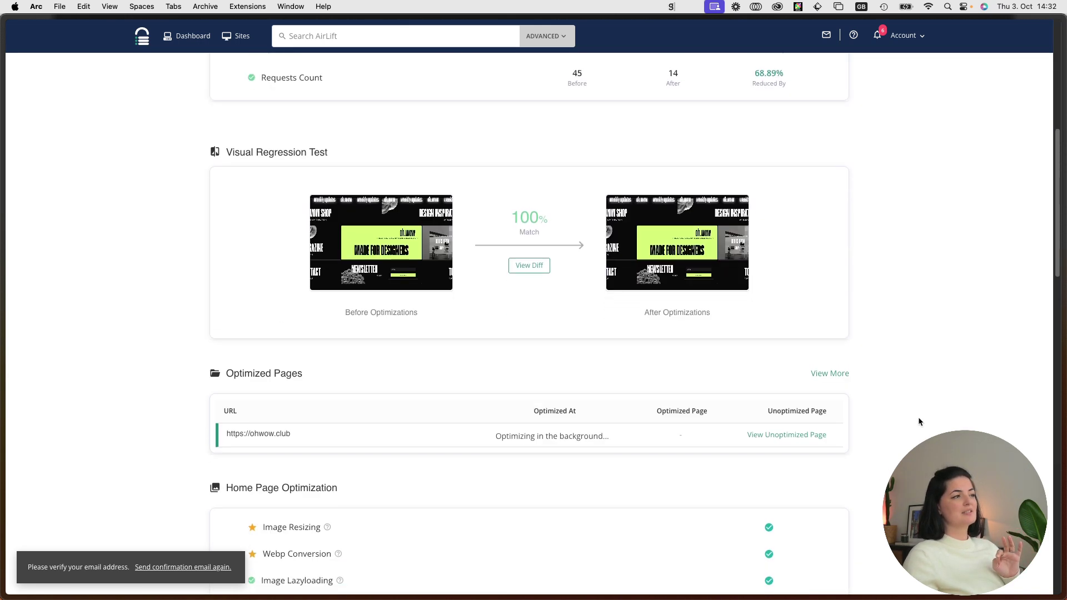
scroll(920, 421, "down", 4)
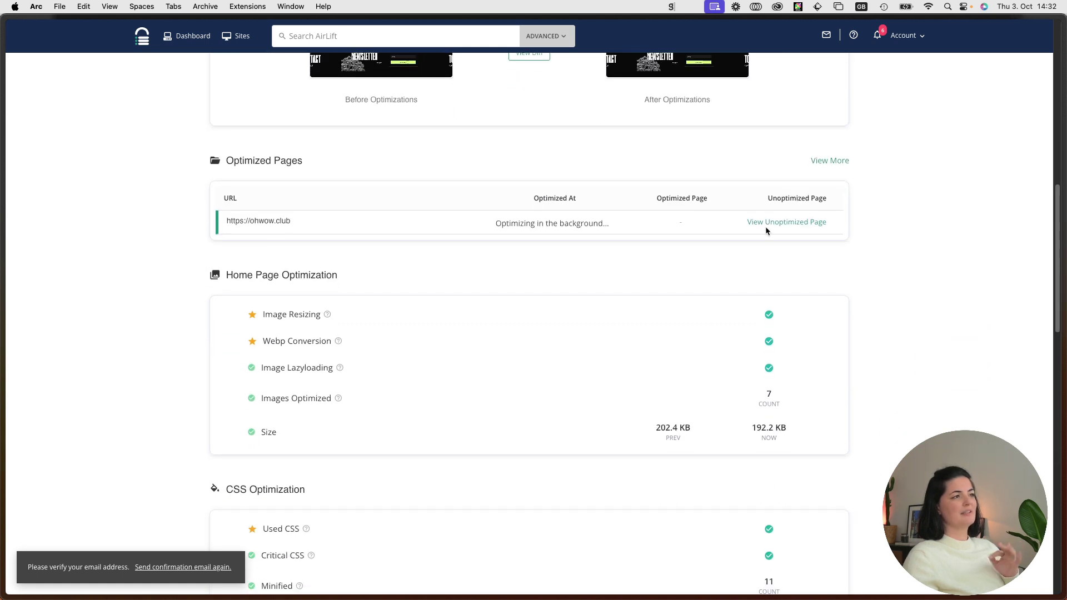
scroll(881, 328, "up", 10)
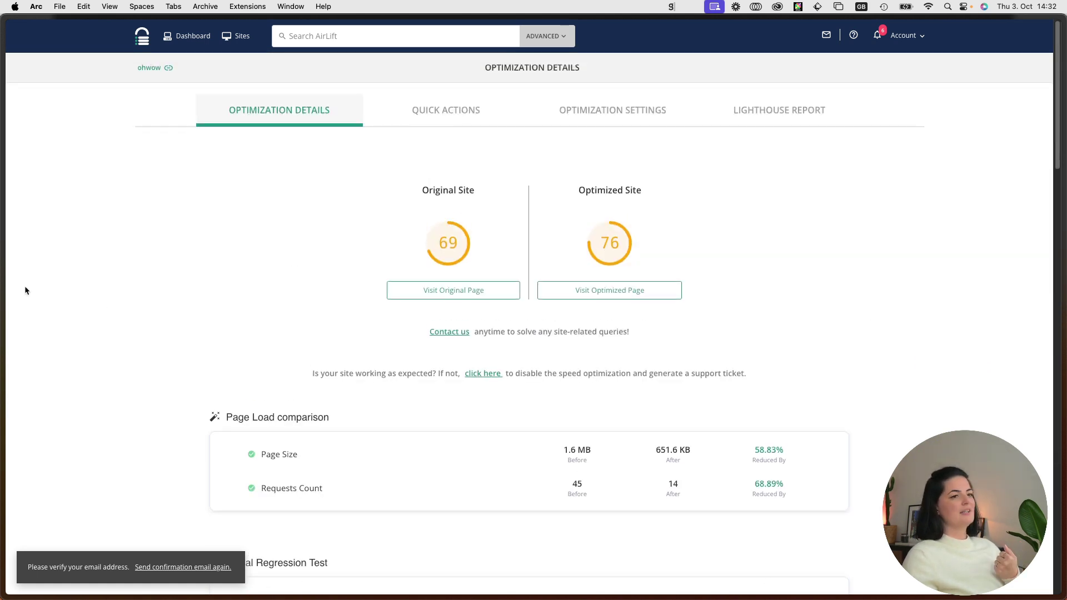
mouse_move(2, 275)
left_click(50, 406)
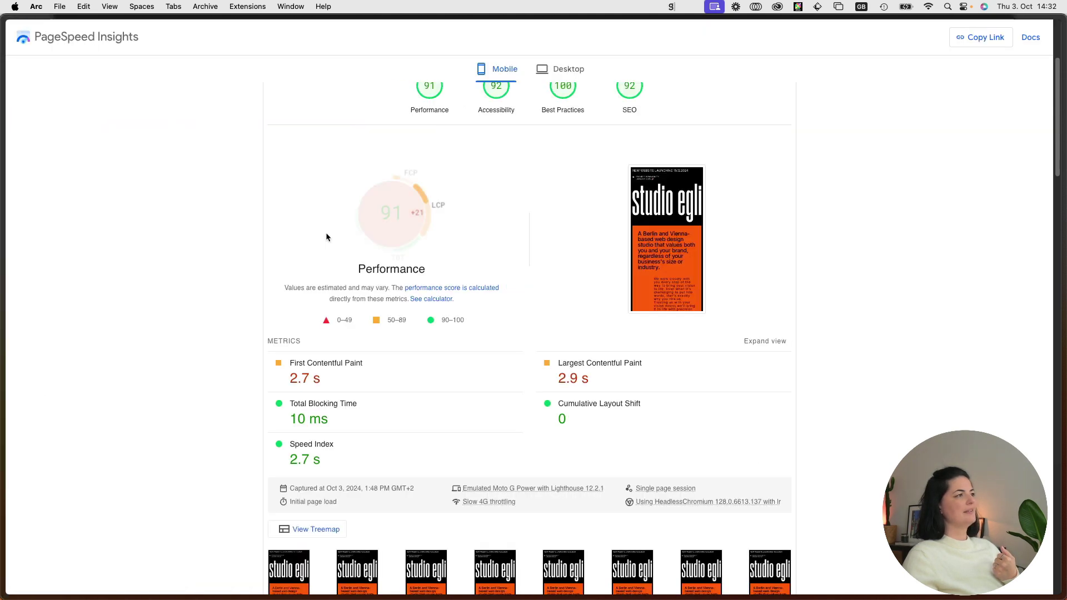
scroll(214, 307, "up", 3)
left_click(374, 105)
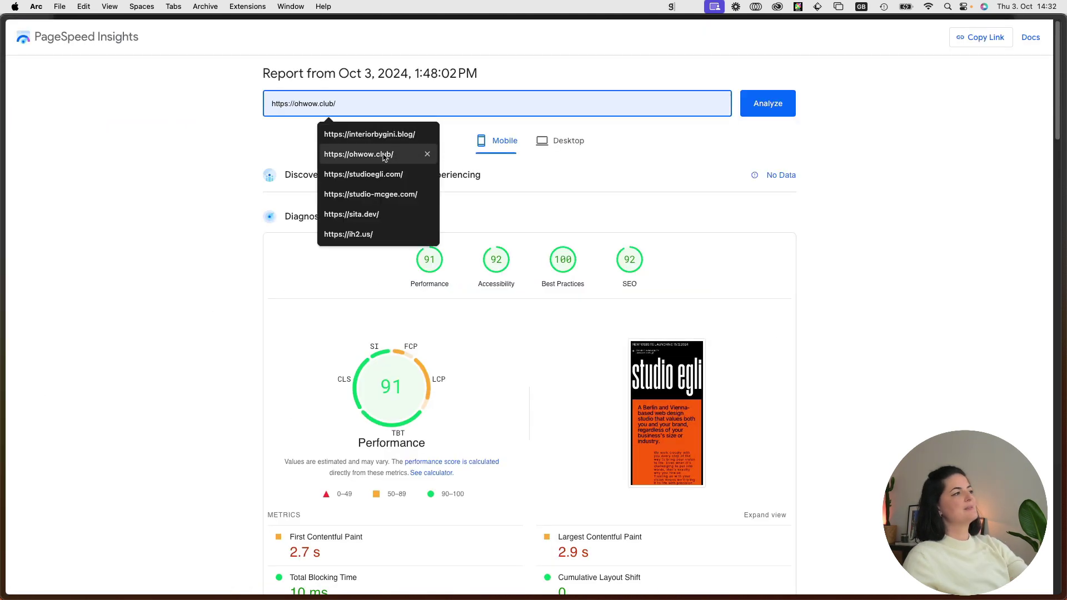
left_click(383, 156)
left_click(762, 104)
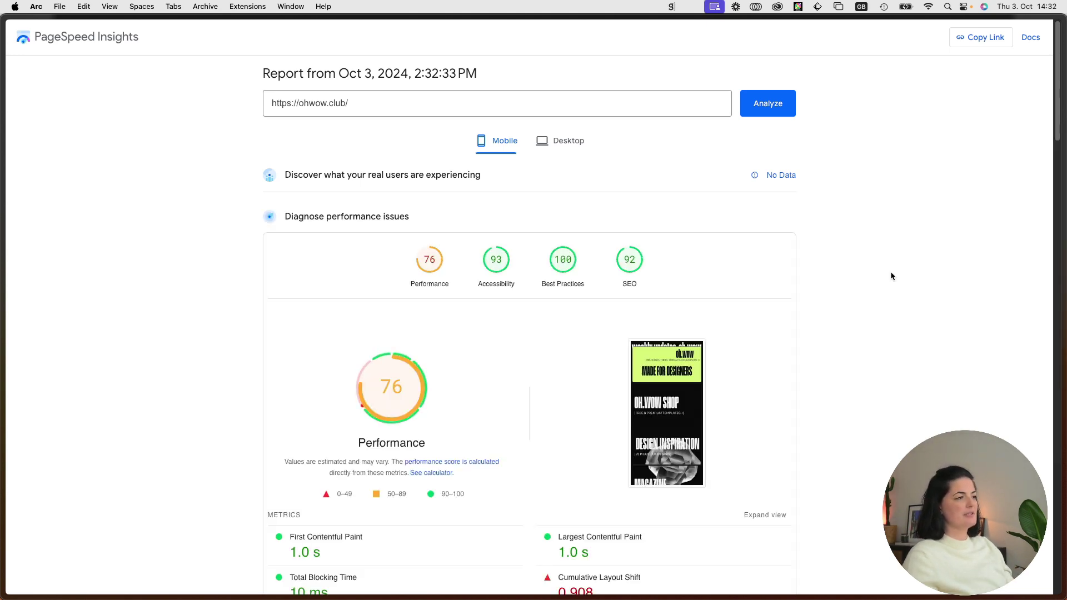
scroll(900, 326, "down", 5)
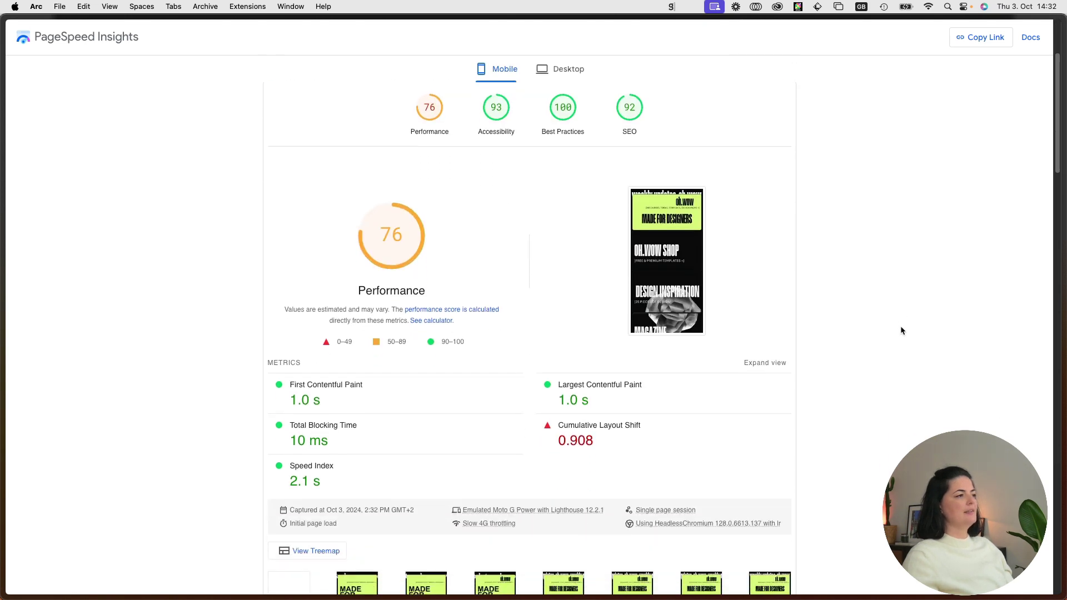
scroll(902, 331, "down", 1)
scroll(901, 330, "down", 1)
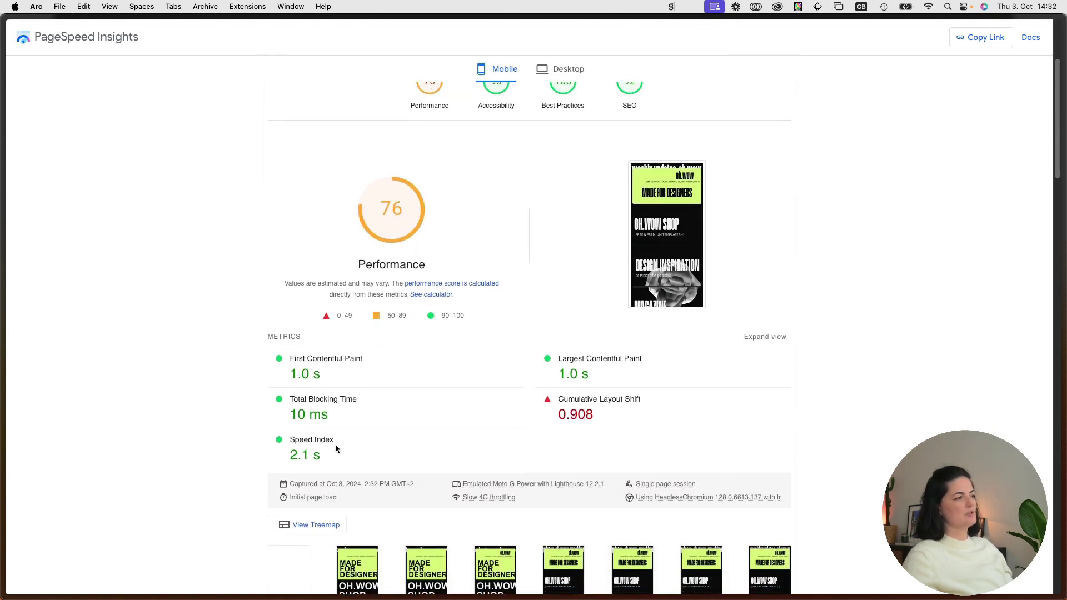
scroll(389, 448, "up", 3)
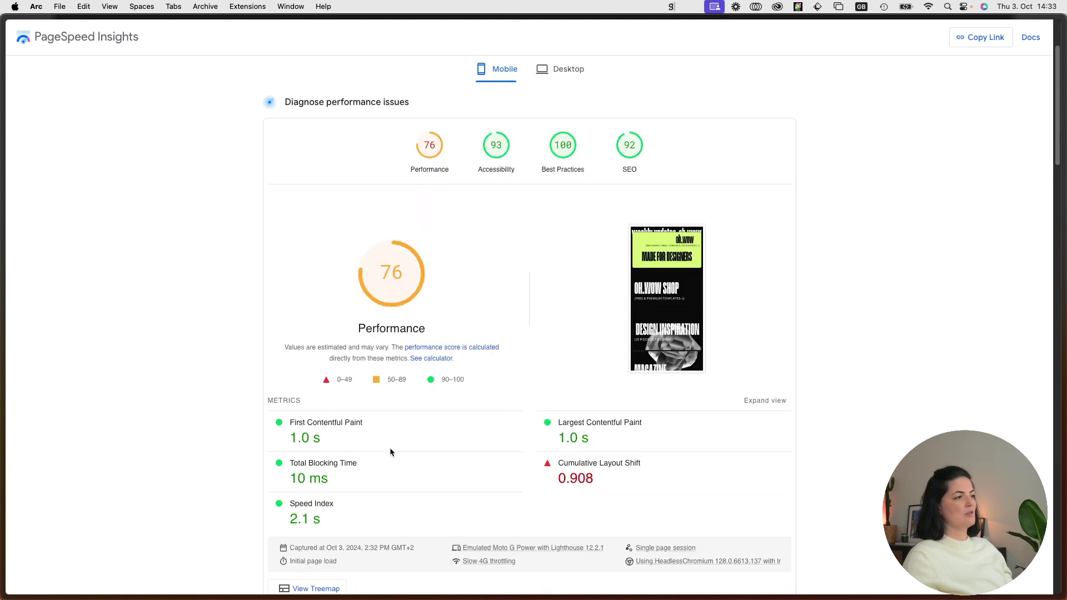
Switch to the Desktop results for ohwow.club and scroll through the failed Core Web Vitals report
left_click(560, 69)
scroll(185, 450, "down", 10)
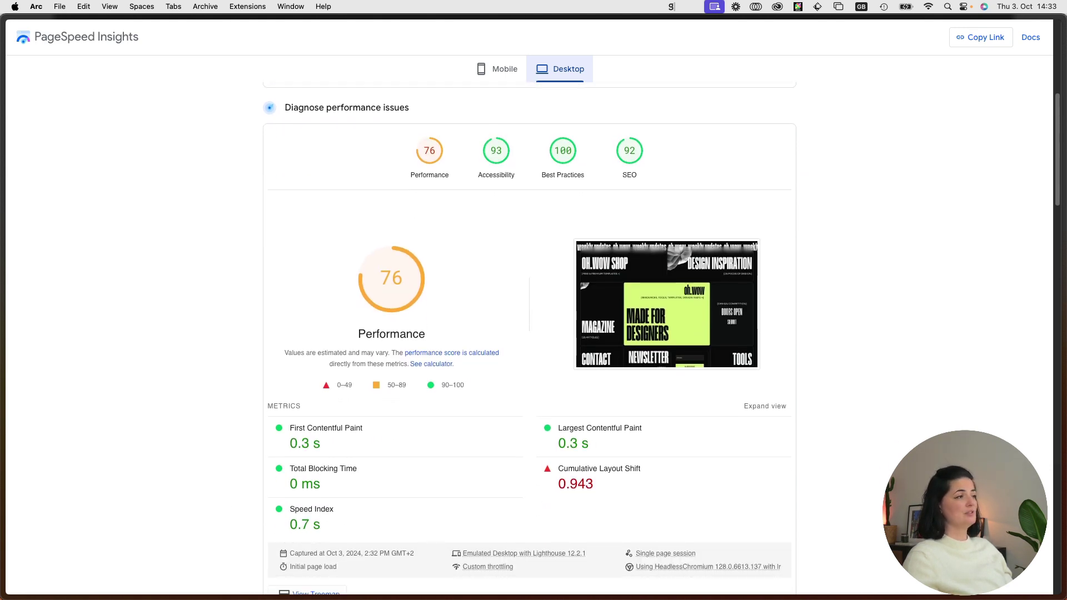
scroll(317, 532, "up", 1)
scroll(529, 333, "down", 8)
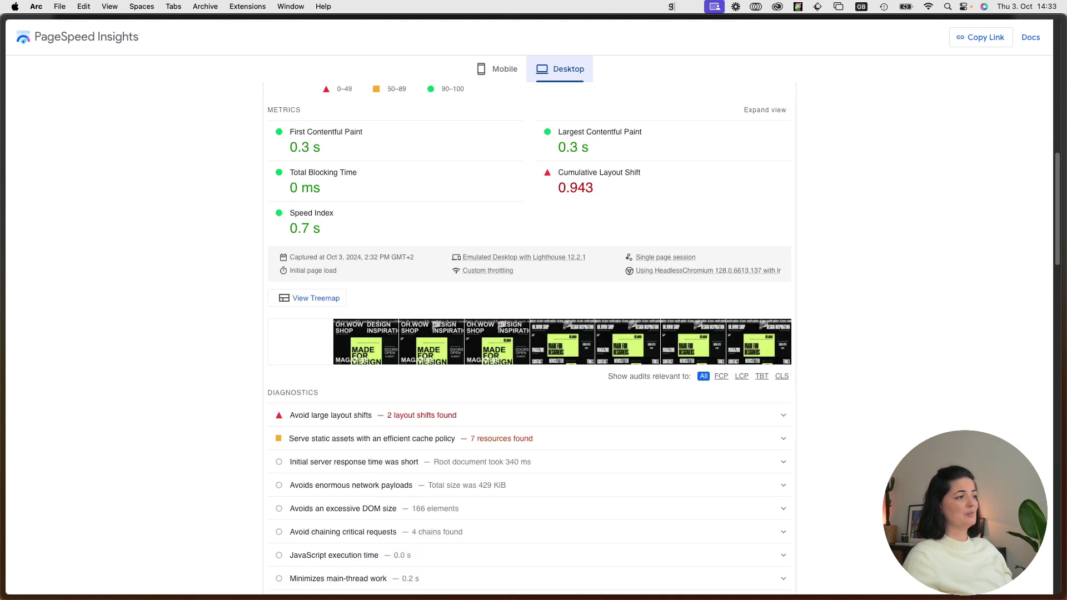
scroll(529, 334, "up", 15)
scroll(530, 334, "down", 4)
scroll(529, 333, "up", 4)
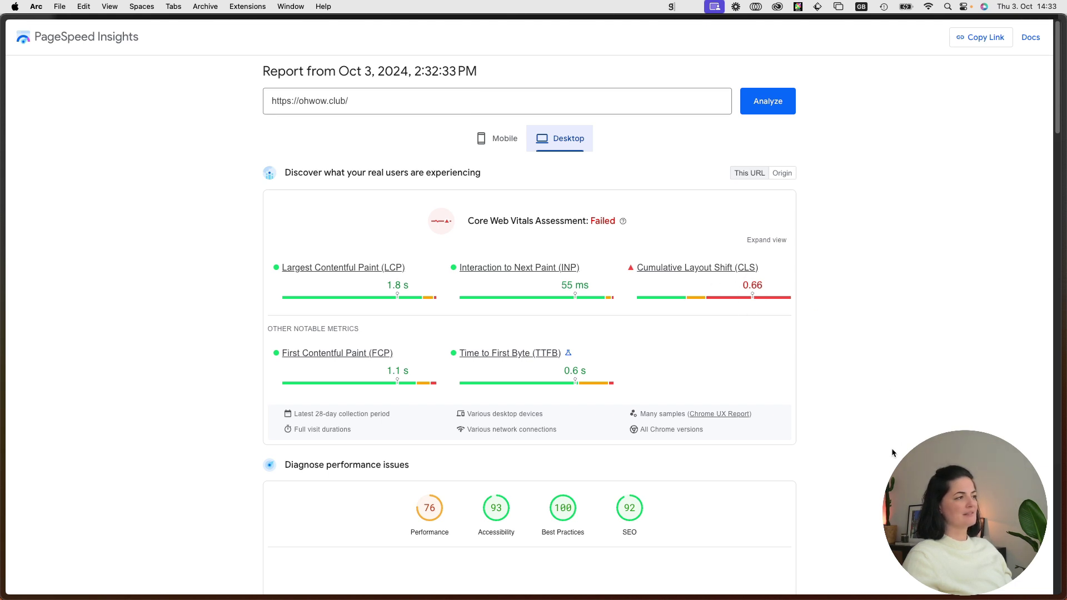
scroll(867, 443, "down", 2)
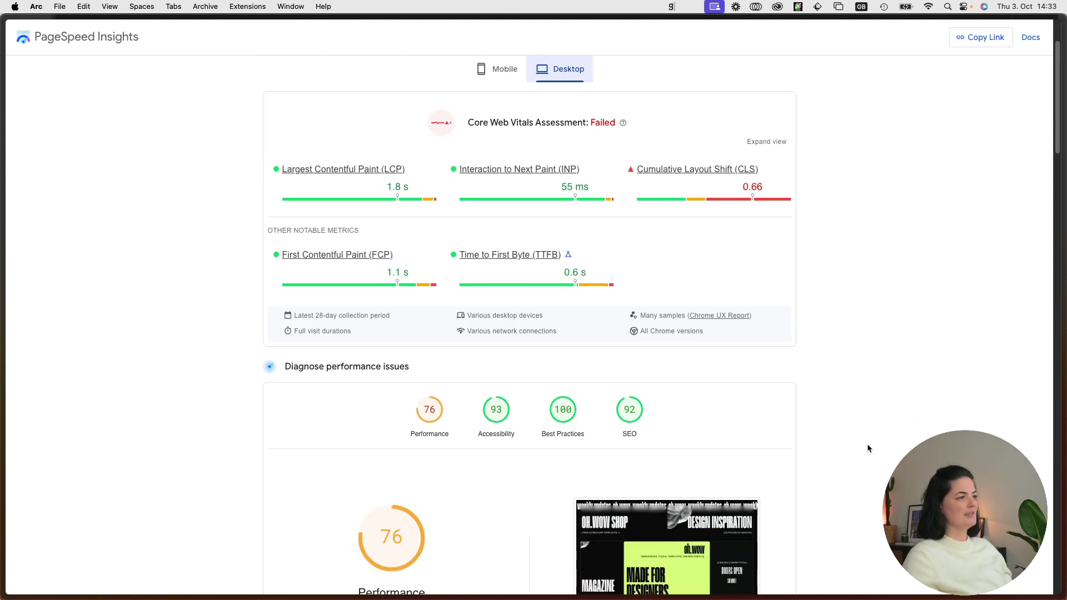
scroll(867, 444, "down", 4)
scroll(866, 449, "down", 20)
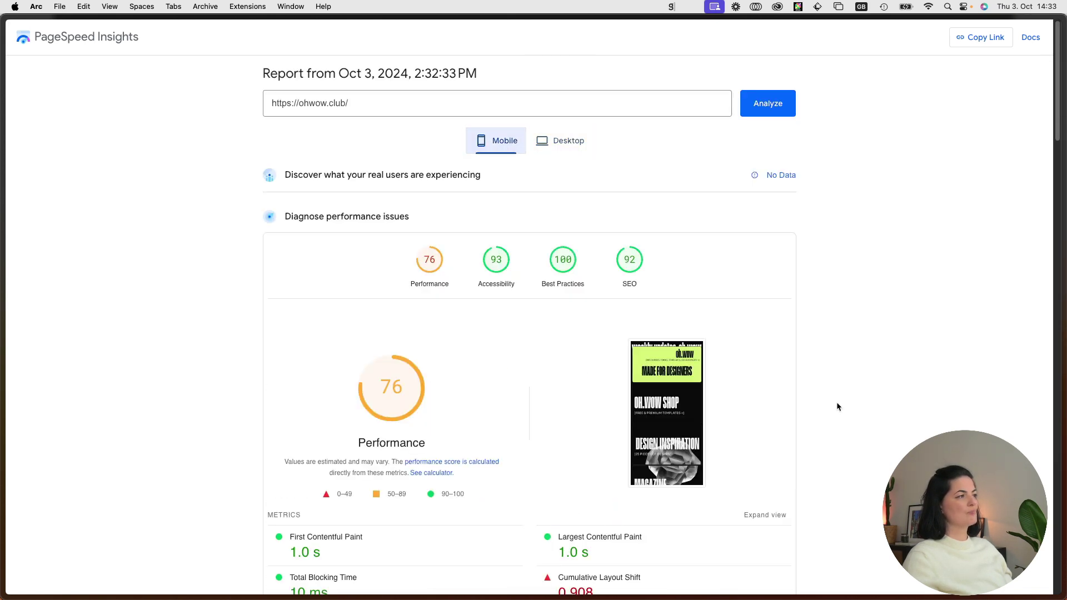
Scroll the mobile report to Total Blocking Time 10 ms and Speed Index 2.1 s
scroll(836, 401, "down", 3)
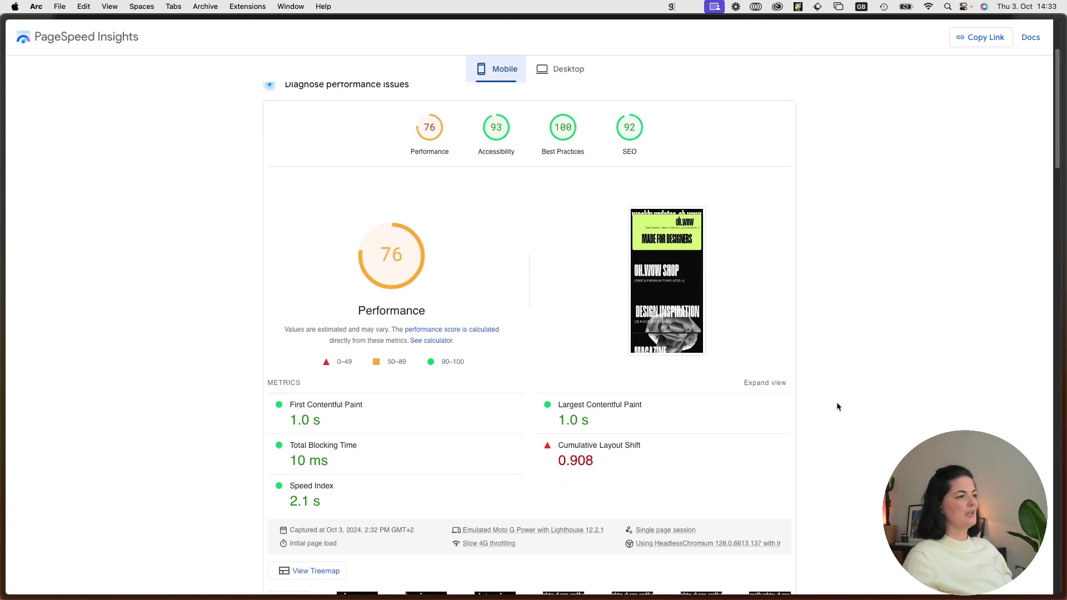
scroll(838, 403, "down", 2)
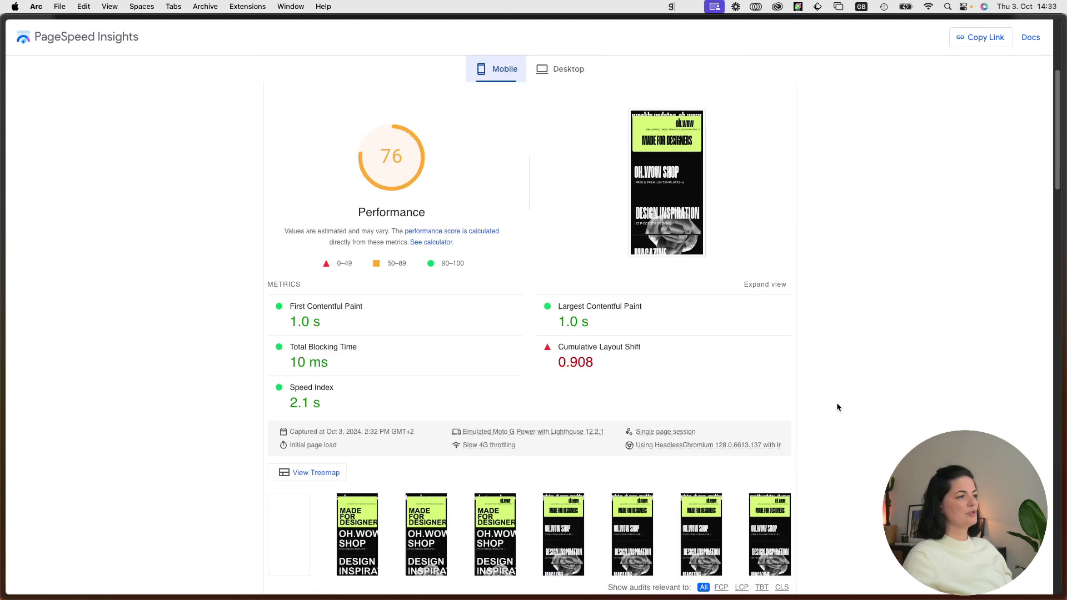
scroll(839, 408, "up", 4)
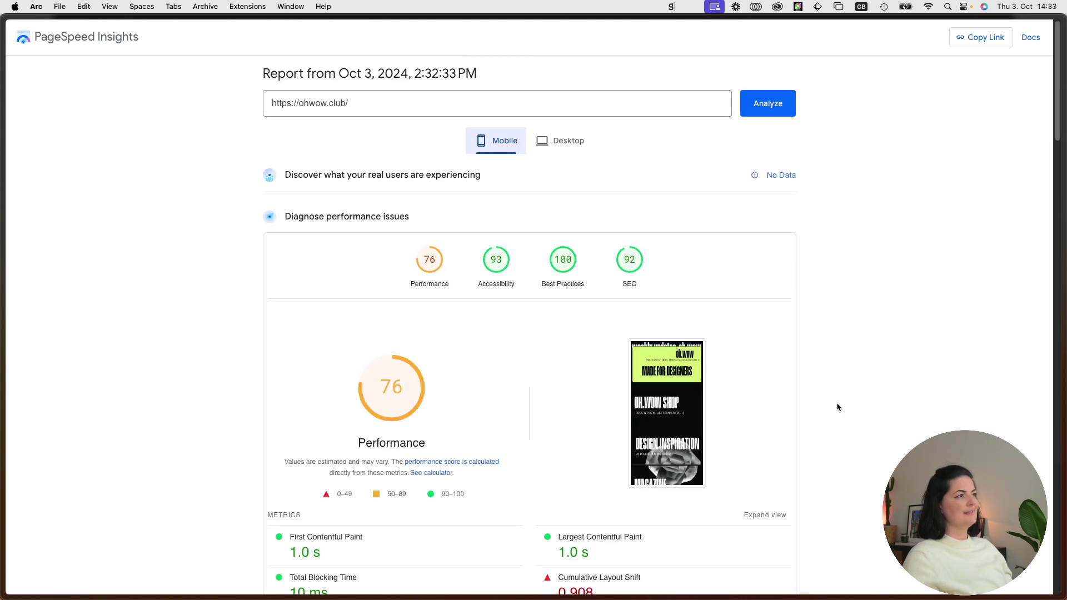